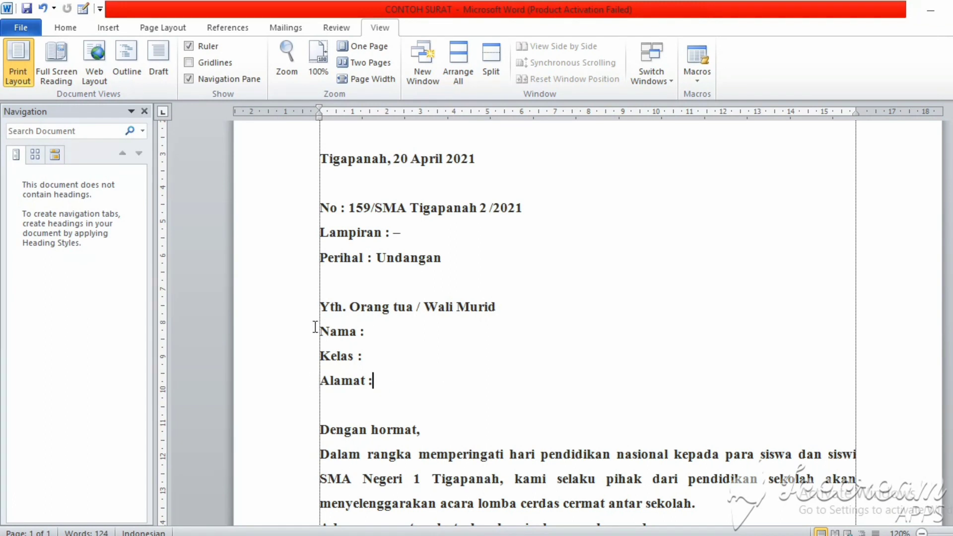
Step: Place the cursor after "Nama :" in the letter and start a new typed recipient list for the mail merge
left_click(412, 316)
left_click(394, 332)
left_click(299, 28)
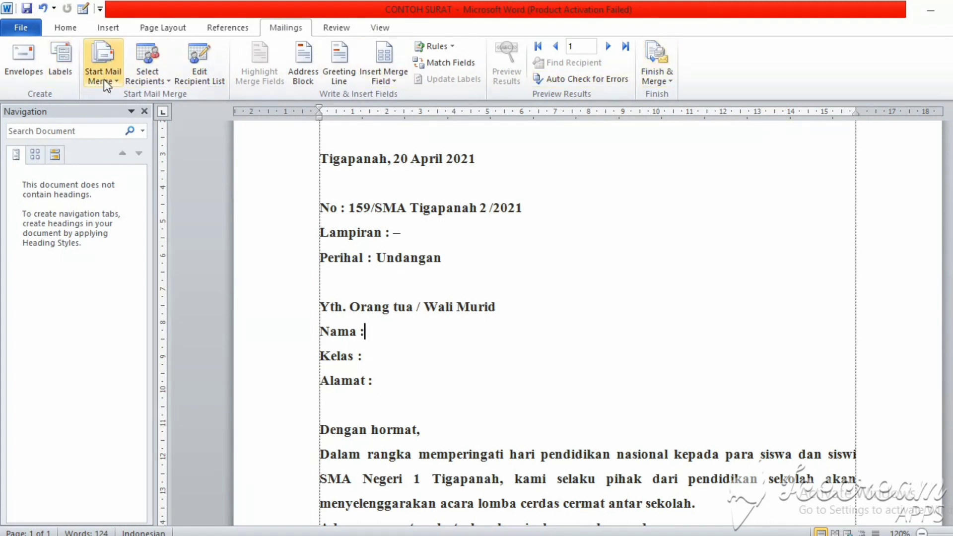
left_click(147, 78)
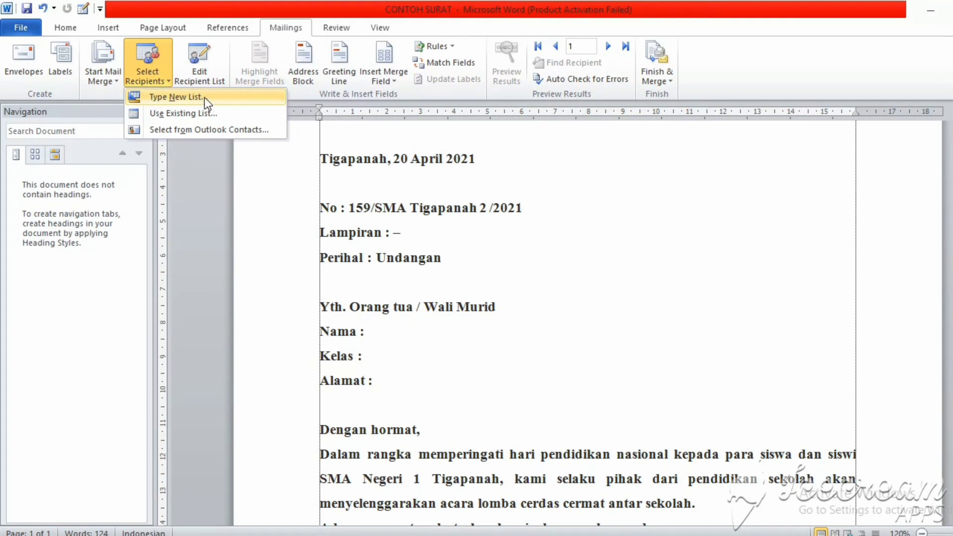
left_click(158, 99)
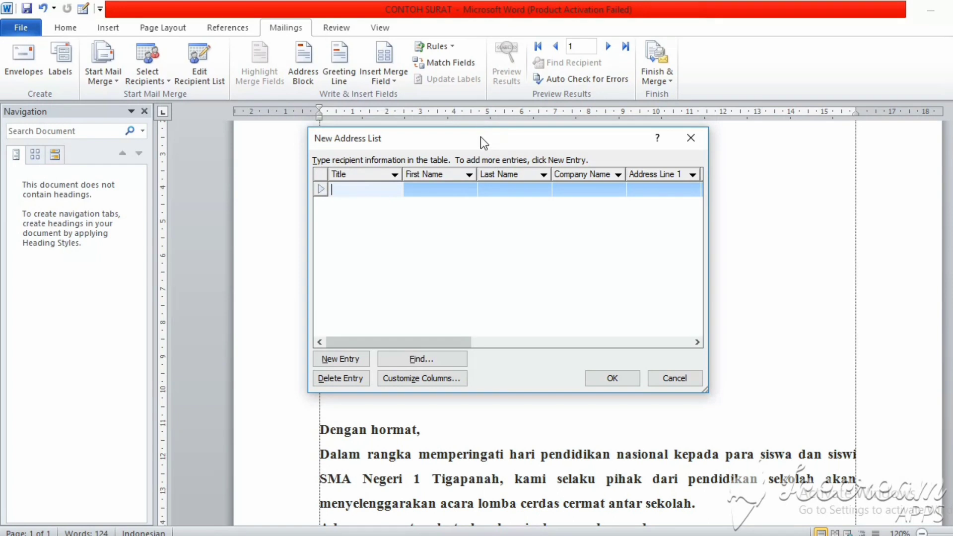
left_click_drag(481, 137, 663, 143)
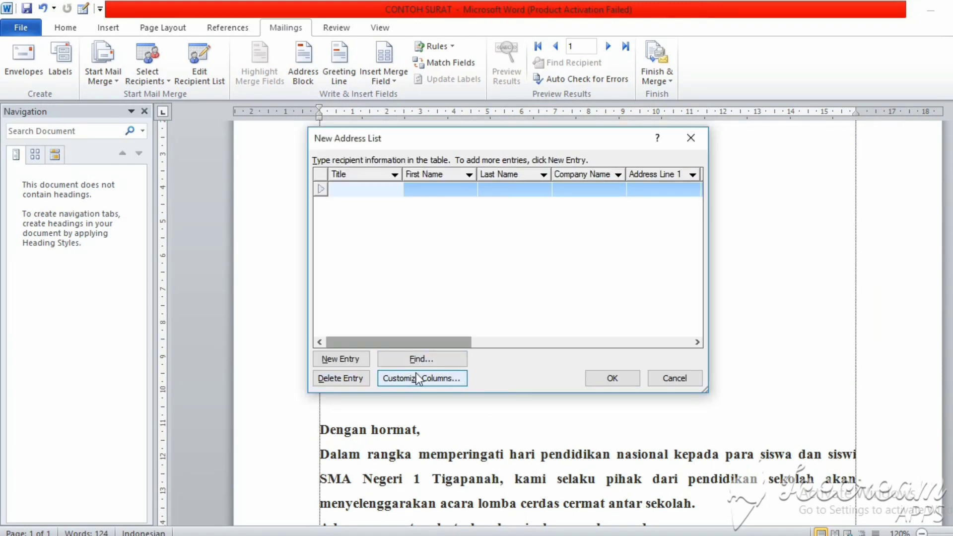
left_click(450, 383)
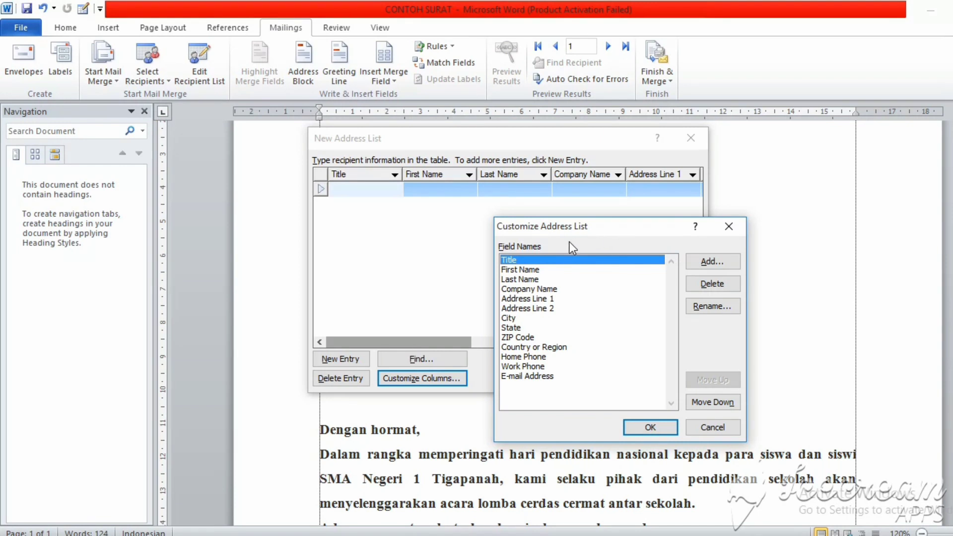
left_click(516, 258)
left_click_drag(690, 232, 844, 218)
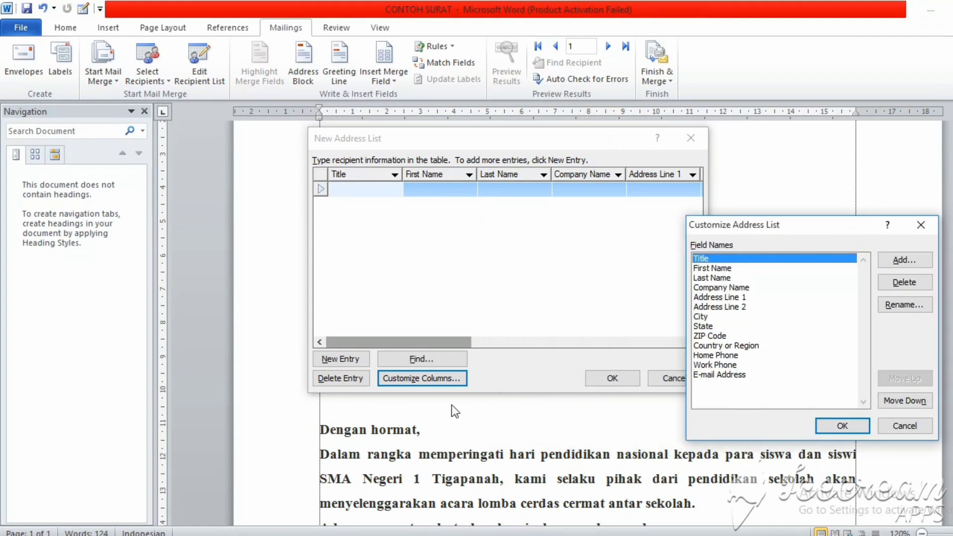
left_click(889, 427)
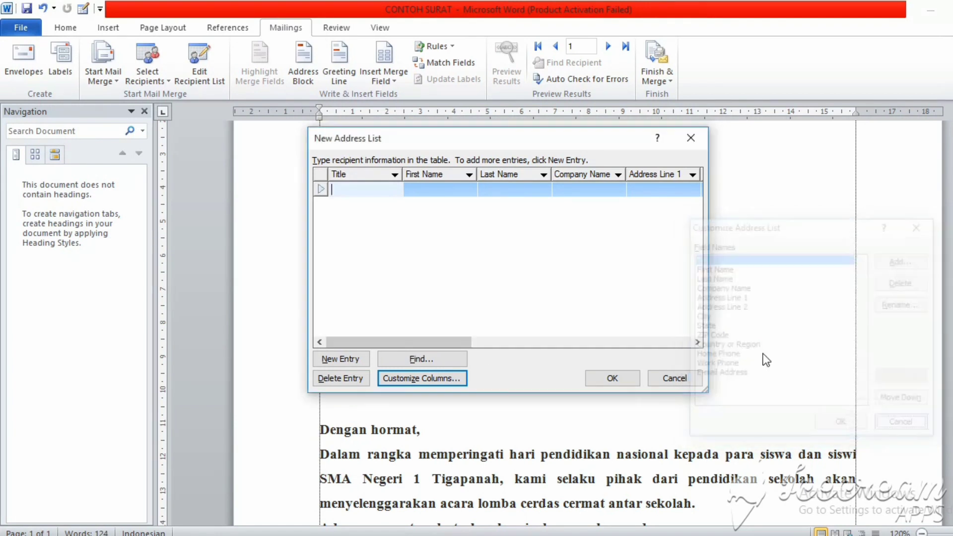
Step: Customize the address list columns by deleting the Title, First Name, Last Name and Company Name fields
left_click_drag(573, 142, 738, 142)
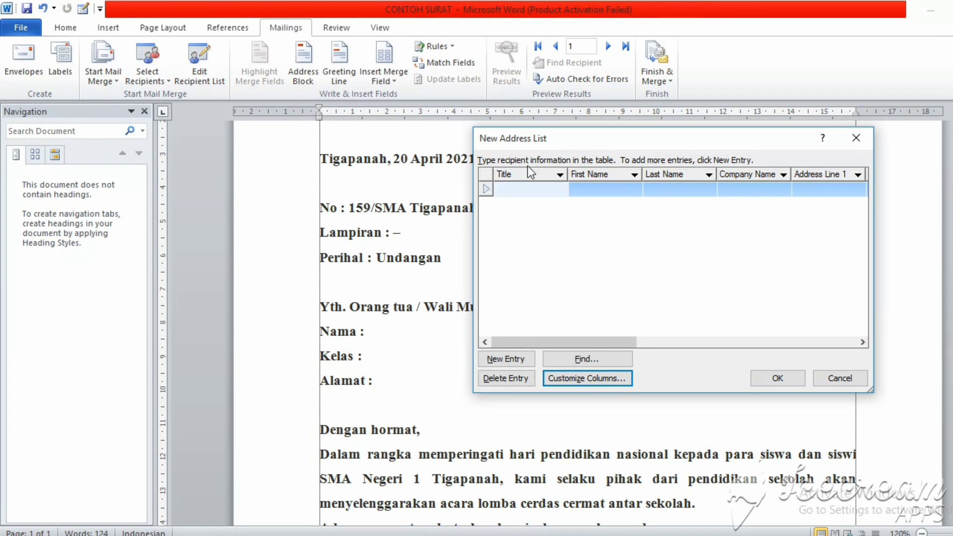
left_click(579, 379)
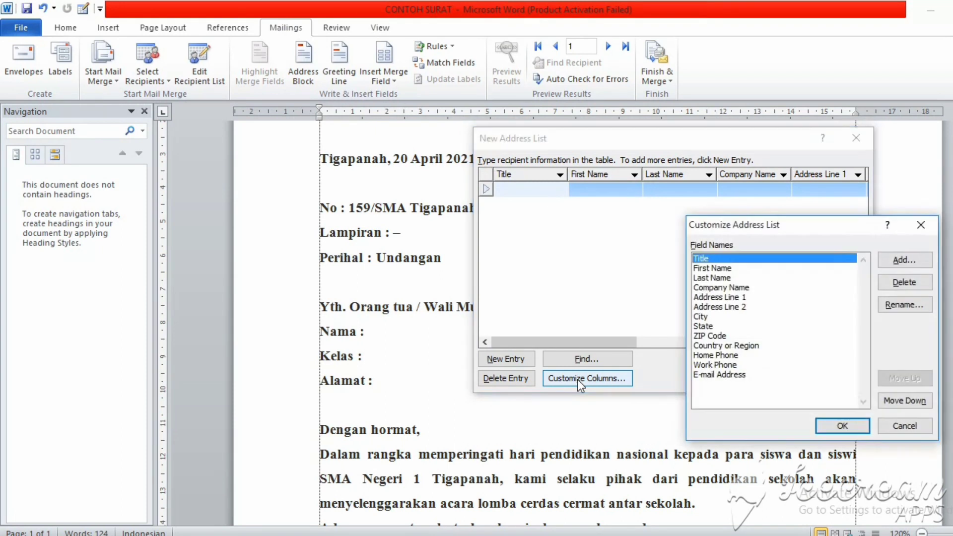
left_click_drag(810, 229, 655, 165)
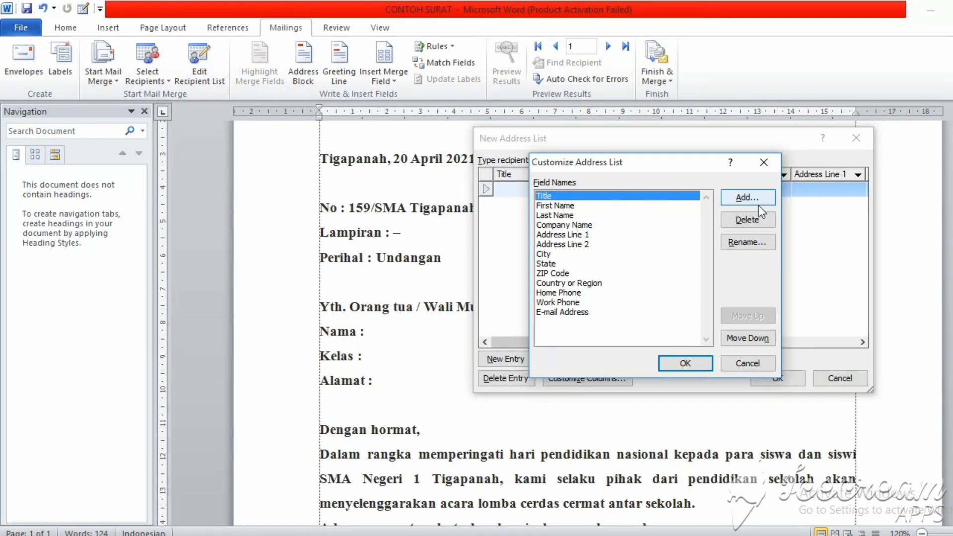
left_click(750, 221)
left_click(481, 317)
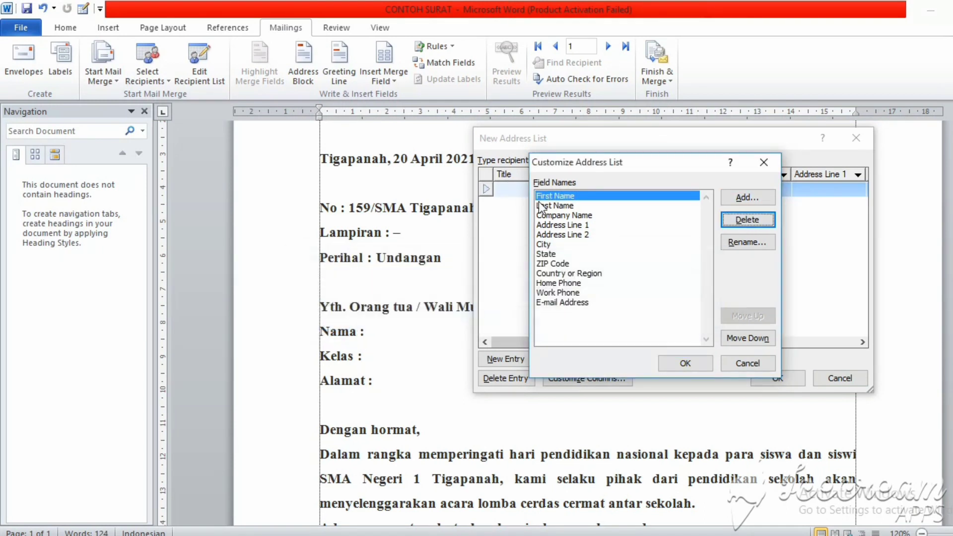
left_click(747, 219)
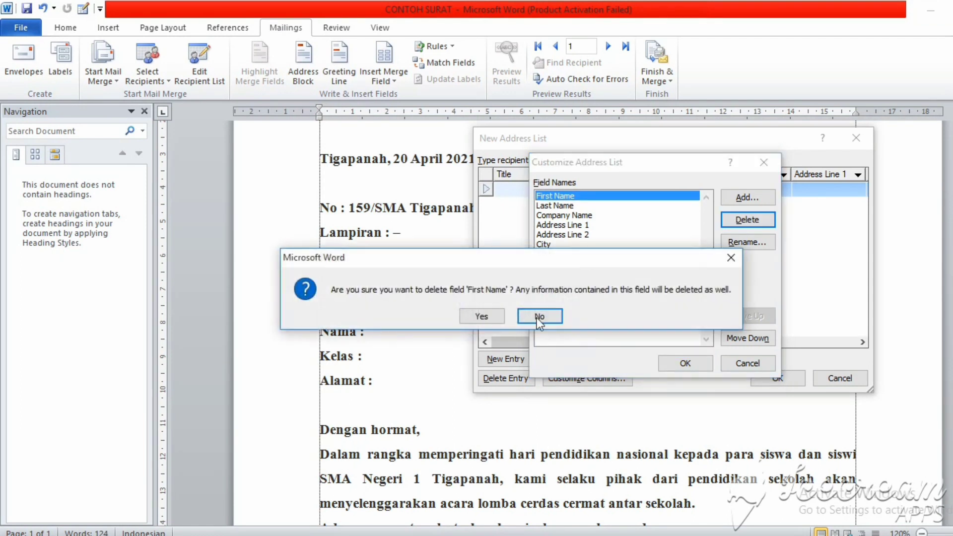
left_click(482, 316)
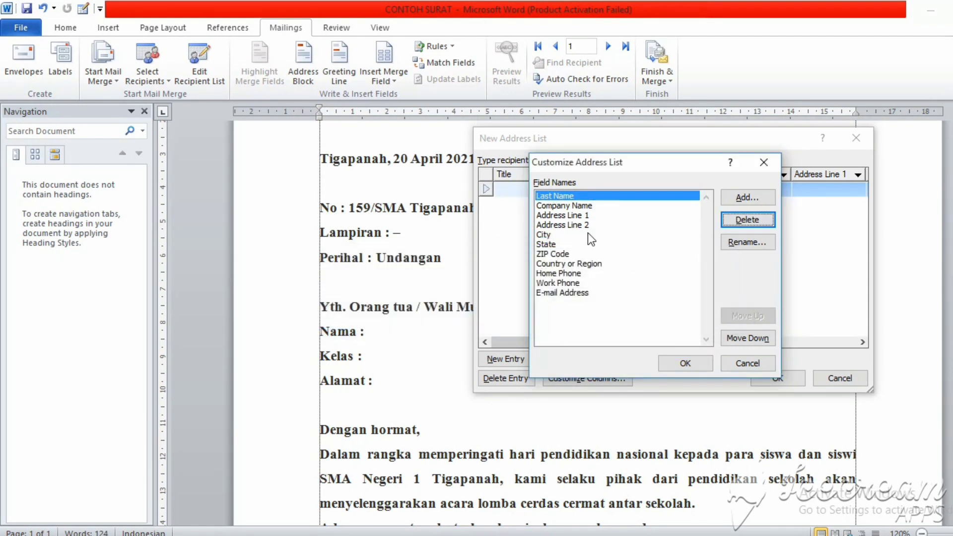
left_click(746, 220)
left_click(500, 317)
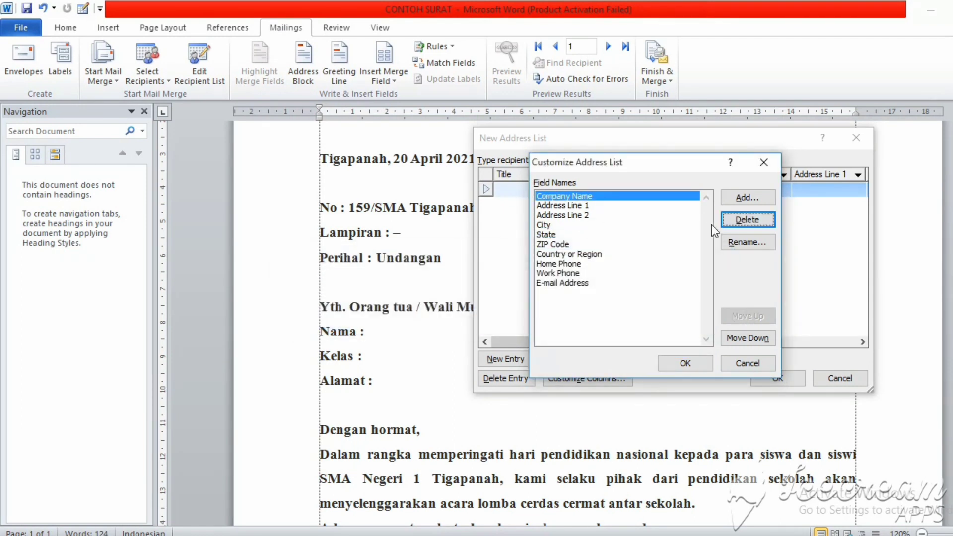
left_click(735, 220)
left_click(494, 318)
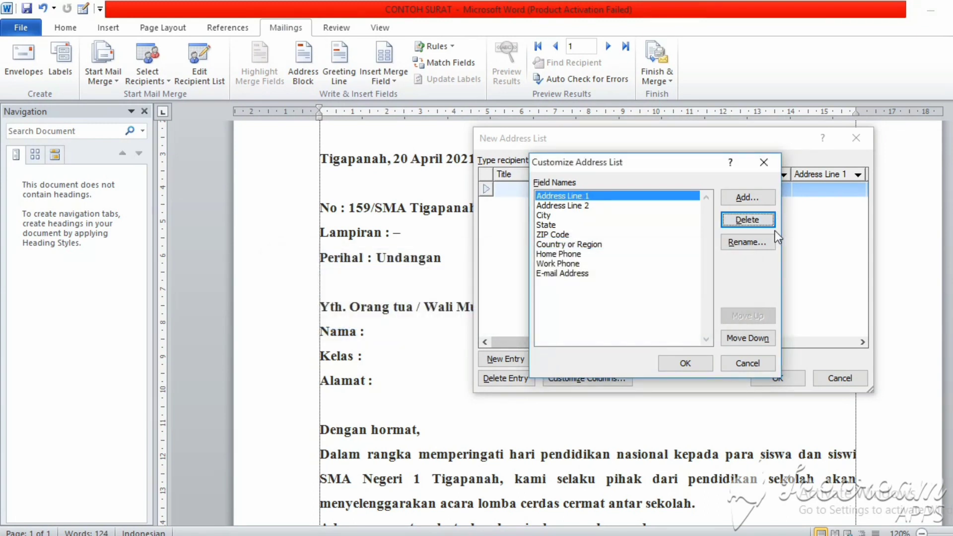
Step: Delete the Address Line 1, Address Line 2, City, State, ZIP Code and Country or Region fields from the address list
left_click(744, 221)
left_click(478, 315)
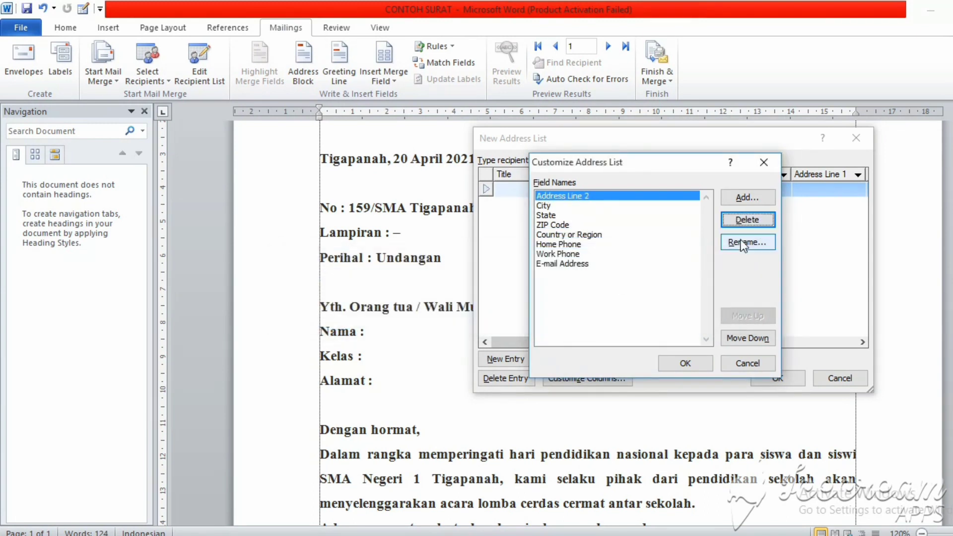
left_click(742, 222)
left_click(483, 316)
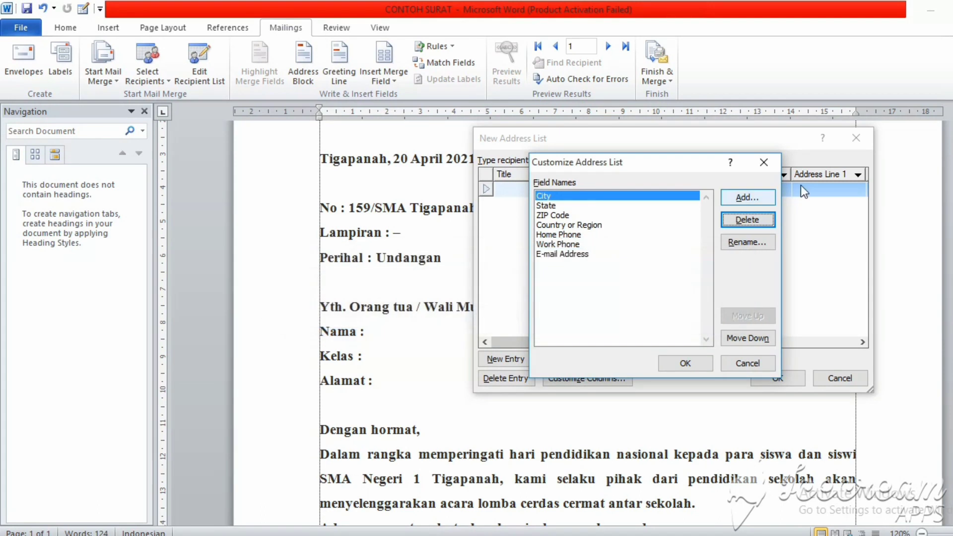
left_click(745, 220)
left_click(479, 316)
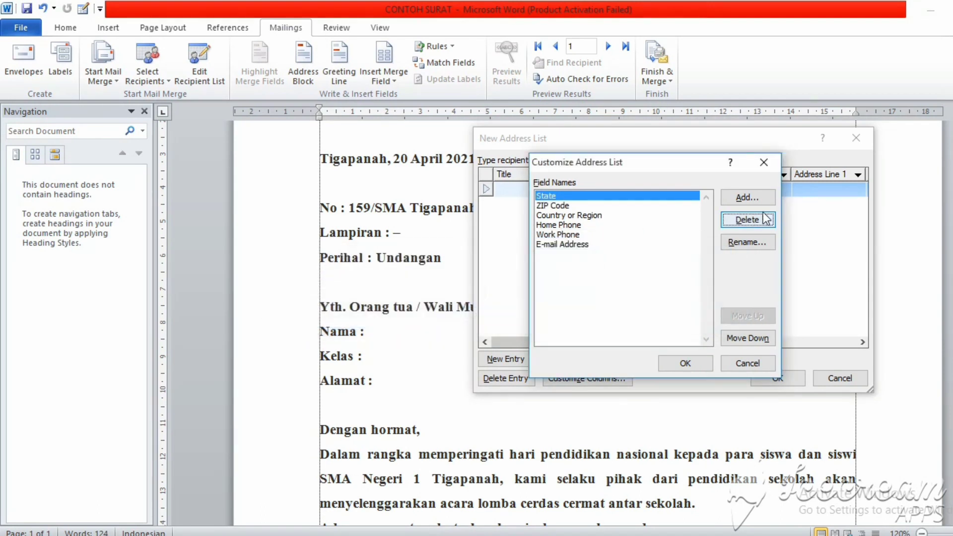
left_click(743, 221)
left_click(480, 316)
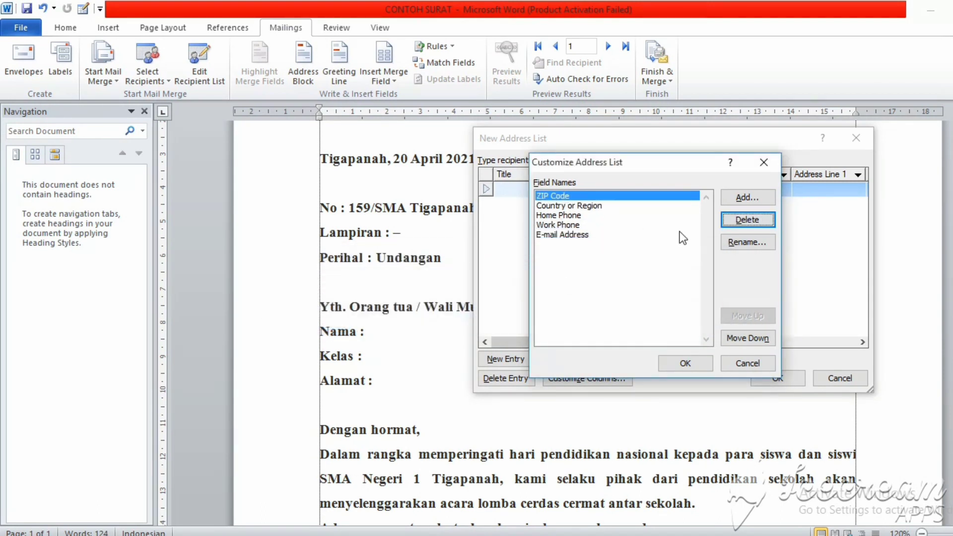
left_click(746, 220)
left_click(482, 316)
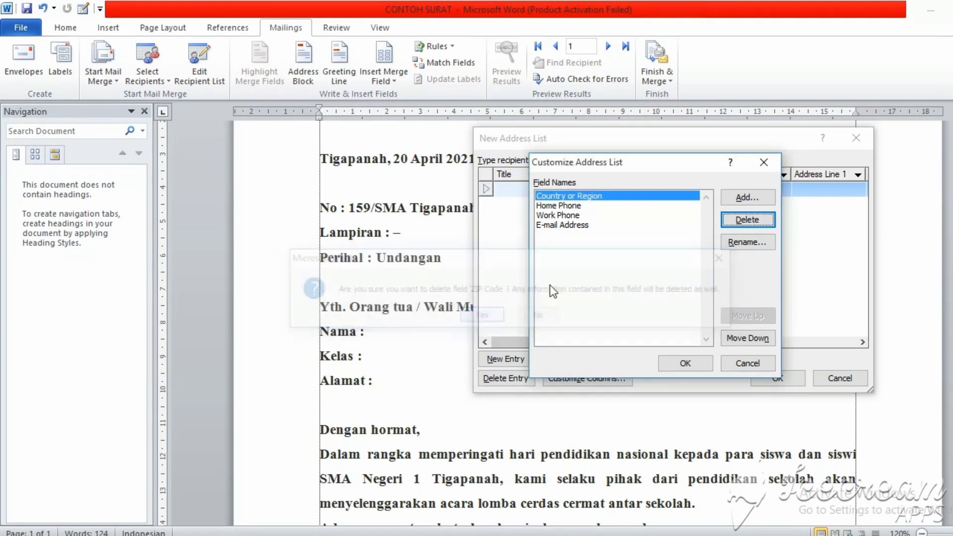
left_click(745, 220)
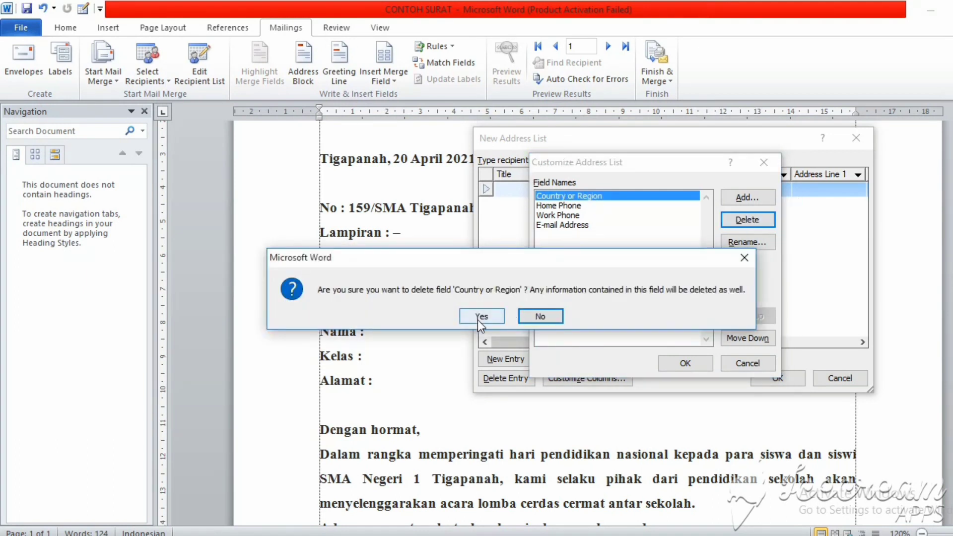
left_click(483, 315)
Step: Delete the Home Phone, Work Phone and E-mail Address fields from the address list
left_click(745, 219)
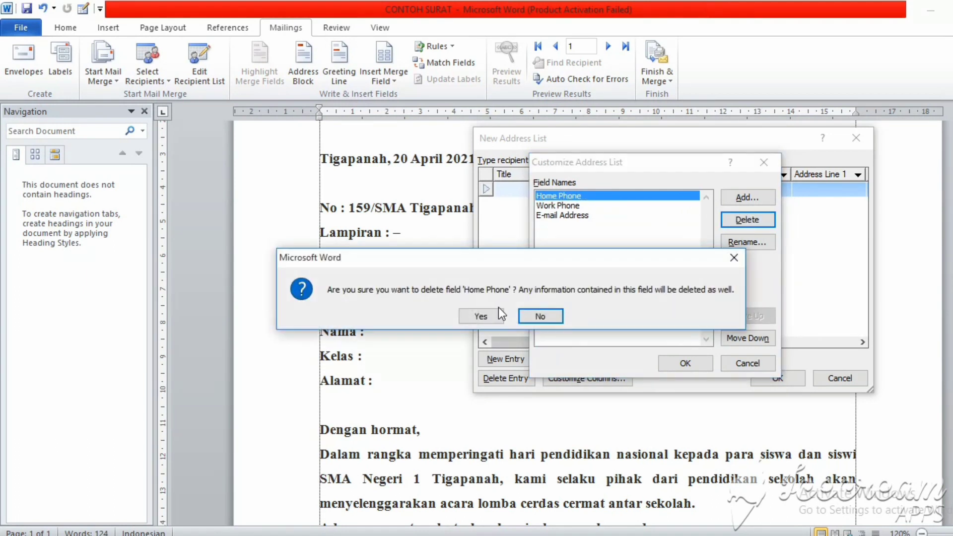
left_click(499, 311)
left_click(737, 226)
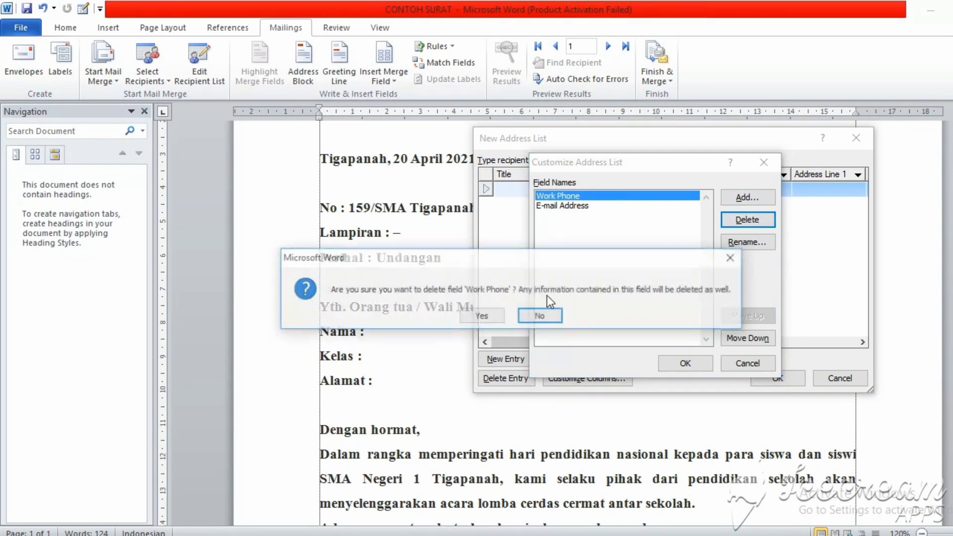
left_click(482, 316)
left_click(748, 220)
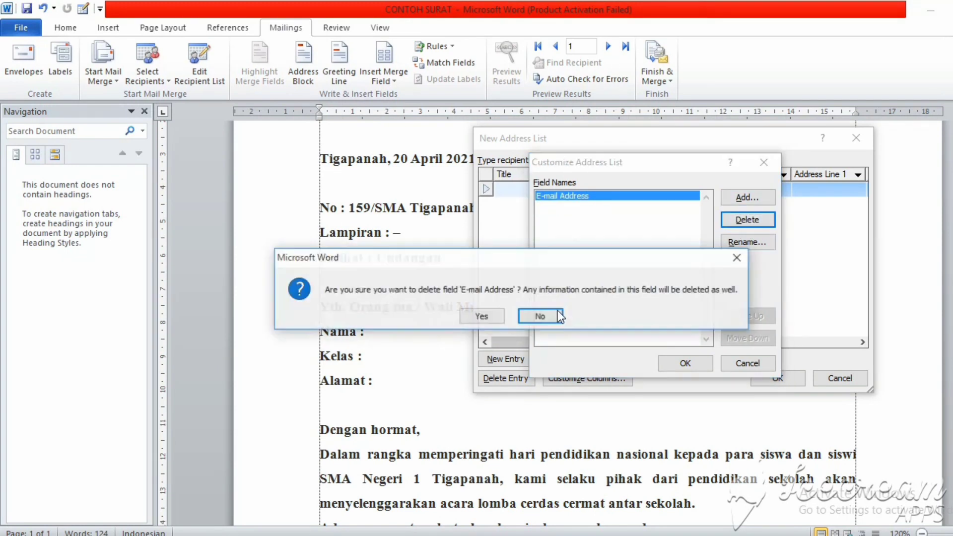
left_click(490, 319)
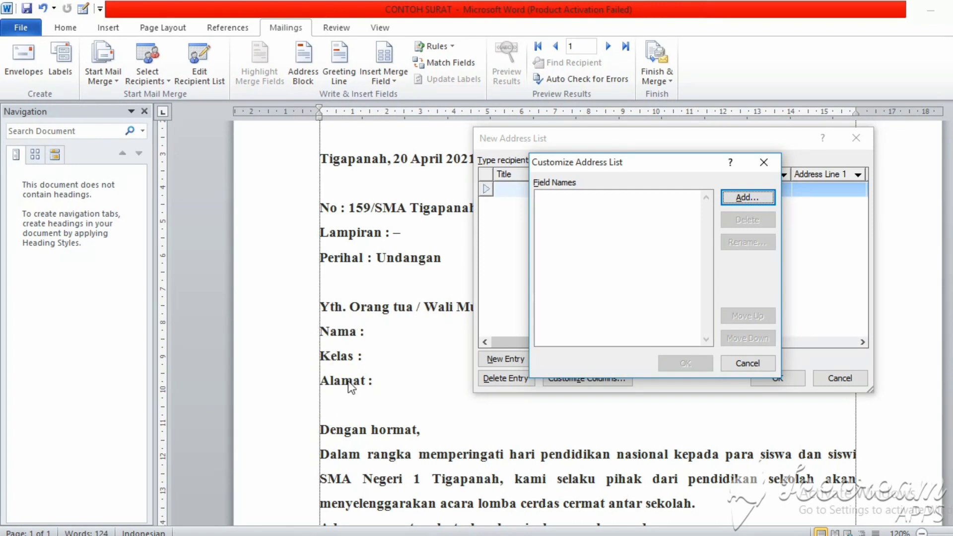
Step: Add the fields Nama, Kelas and Alamat to the address list and apply the customized columns
left_click(749, 199)
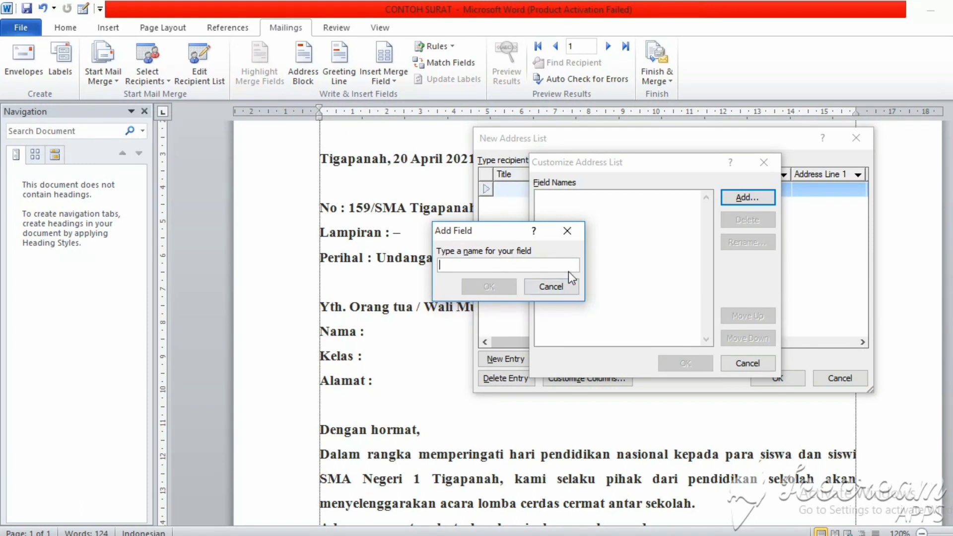
type("Nama")
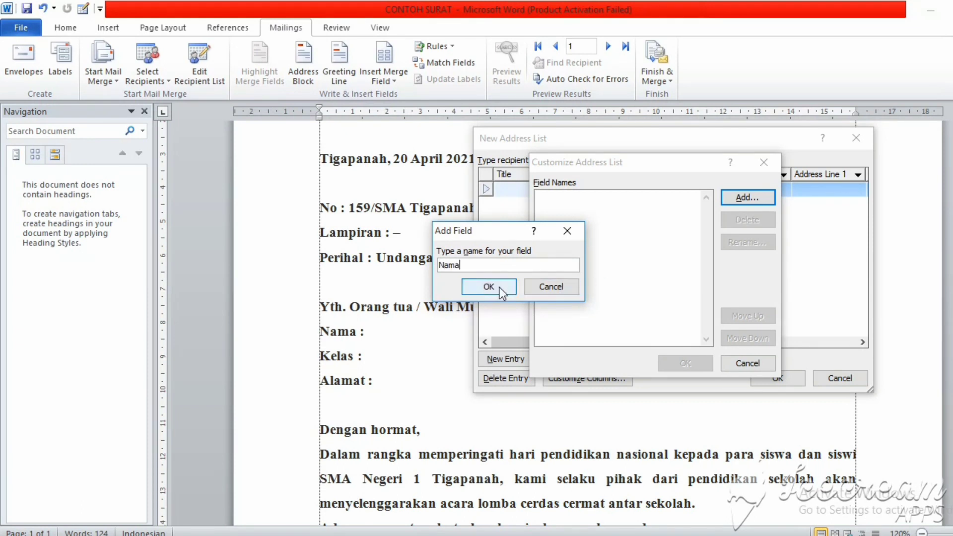
left_click(498, 288)
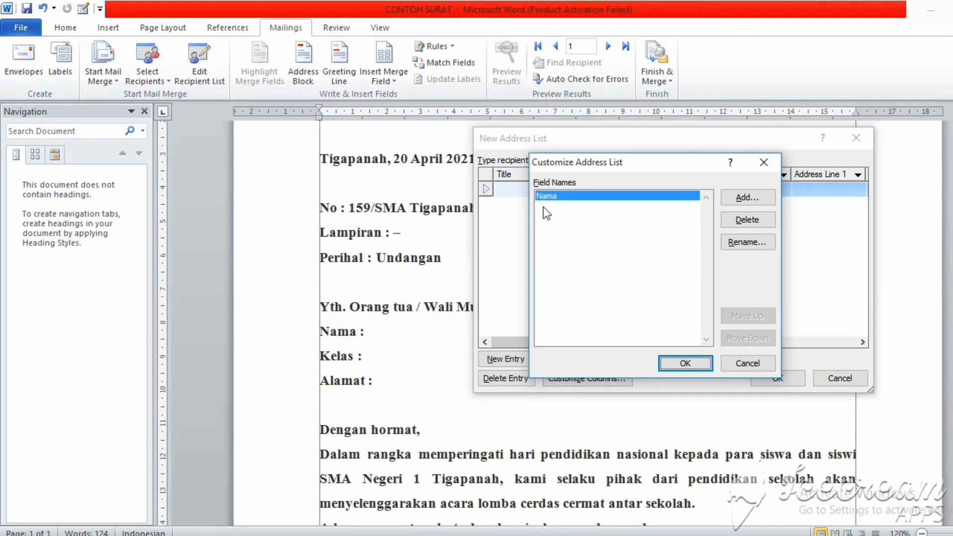
left_click(744, 199)
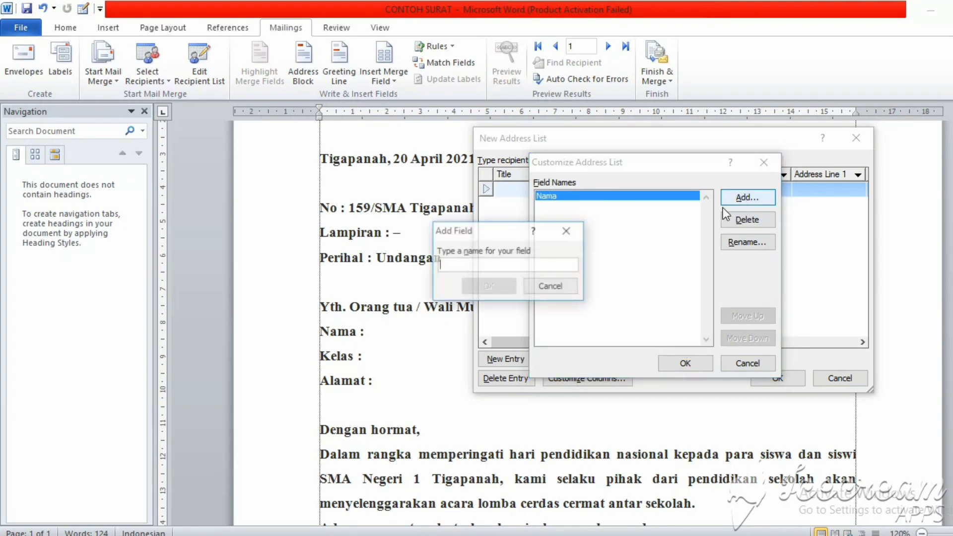
type("Kelas")
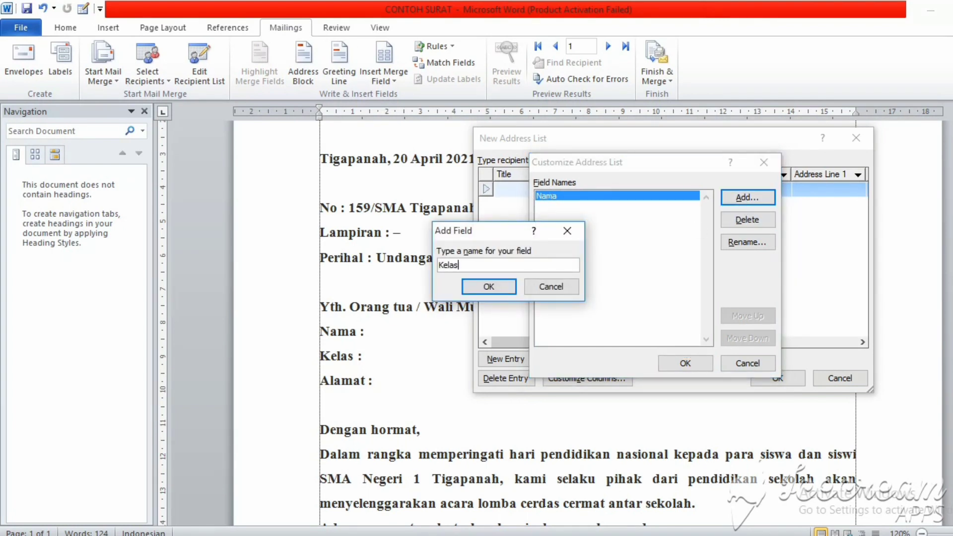
left_click(488, 287)
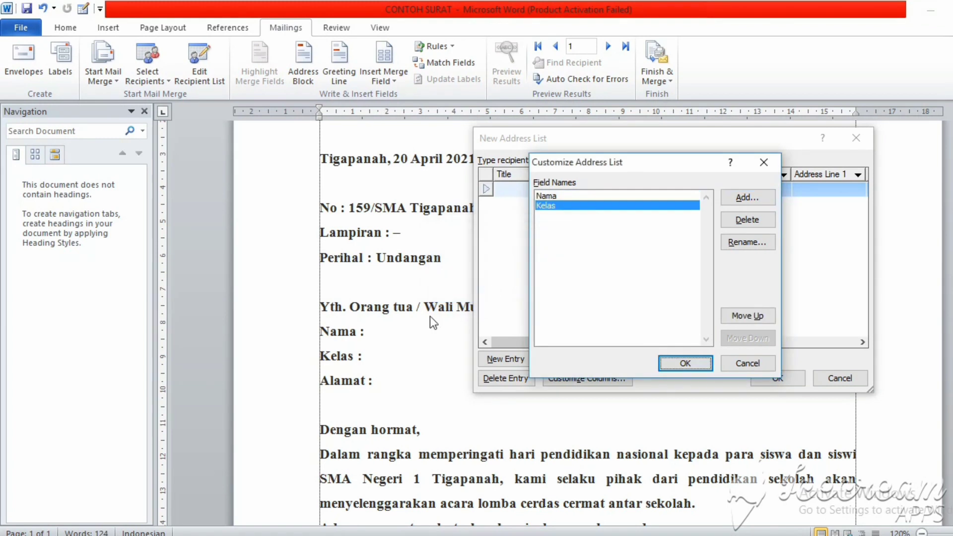
left_click(755, 197)
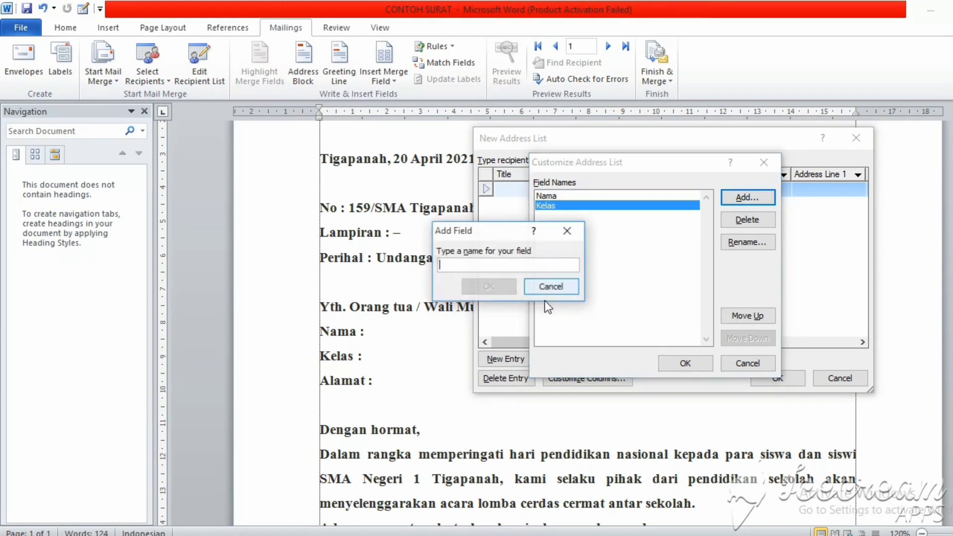
type("Alamat")
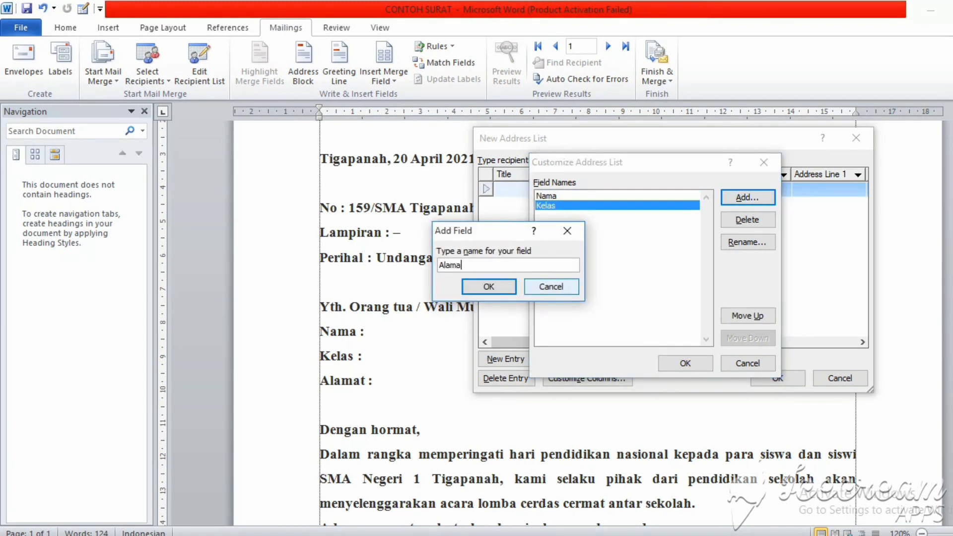
left_click(490, 288)
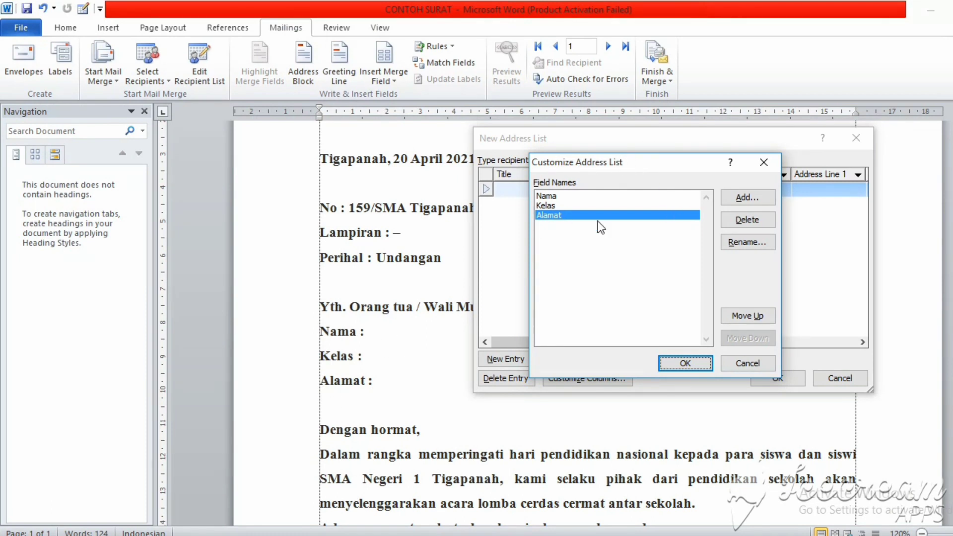
left_click(690, 361)
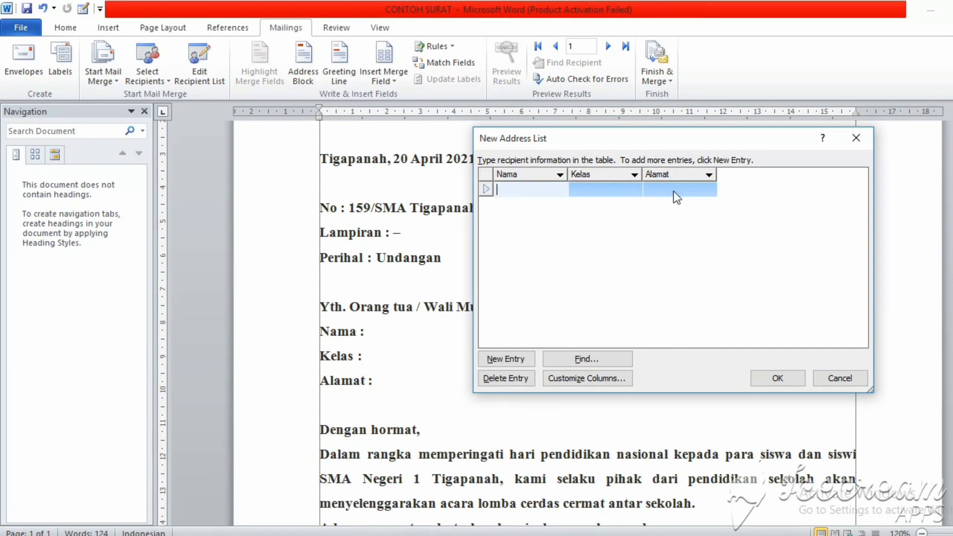
Step: Fill in the first address list entry with the student's name, Kelas X and the student's address
type("Budi")
key("Tab")
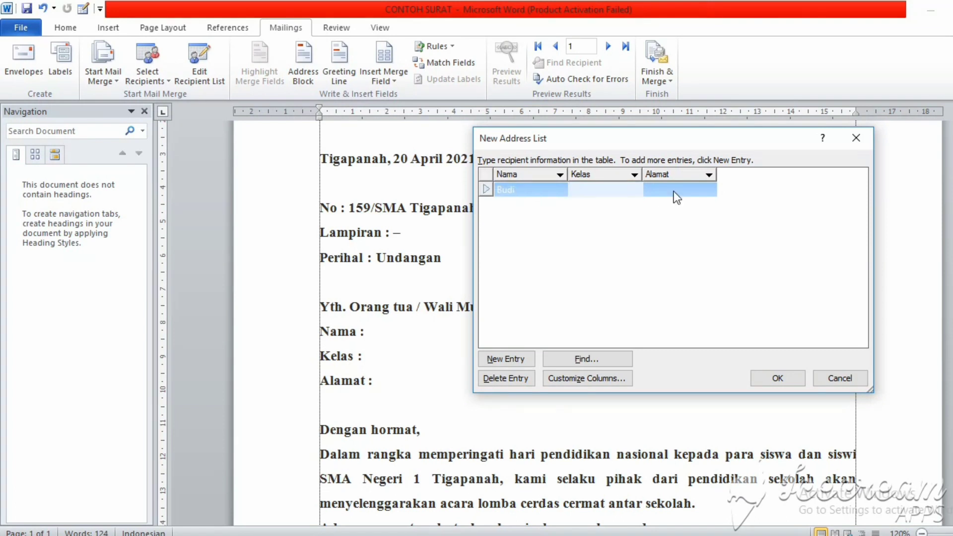
type("X")
left_click(675, 191)
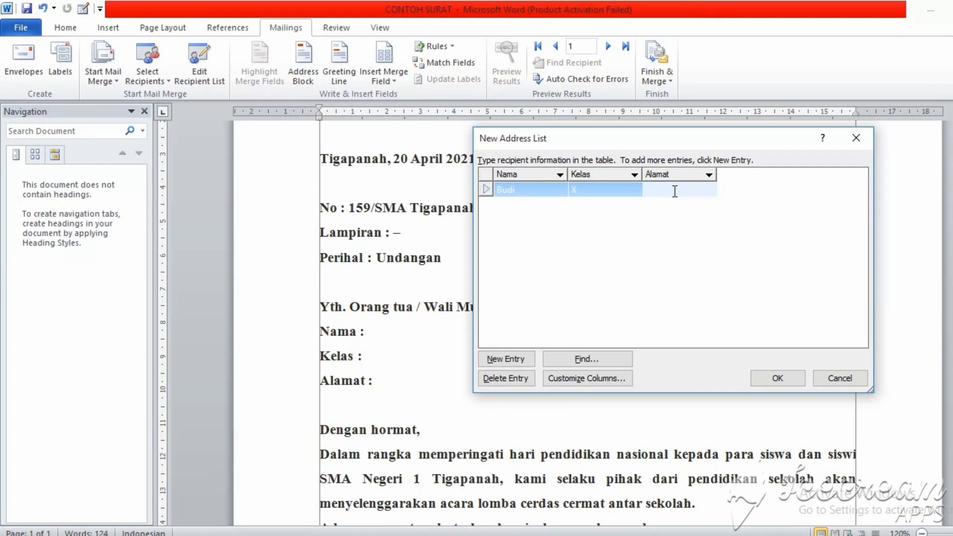
type("Barusjahe")
key("Tab")
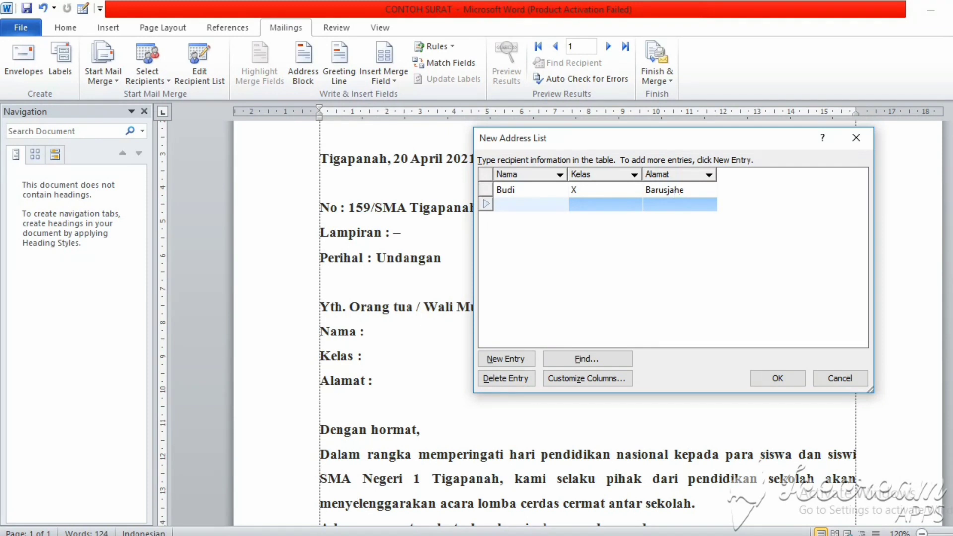
Step: Fill in the second address list entry with the student's name, Kelas XI and the student's address
type("Selvi")
key("Tab")
type("X")
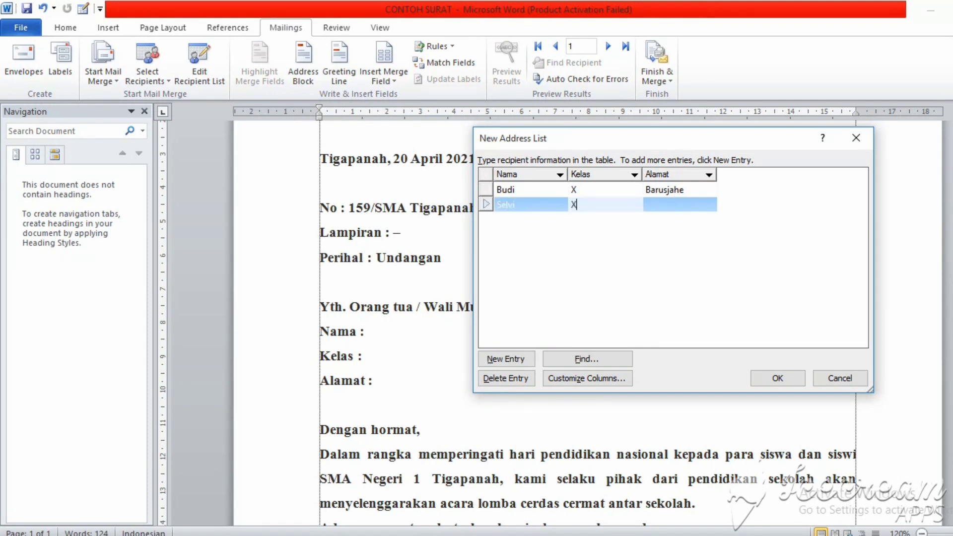
type("I")
key("Tab")
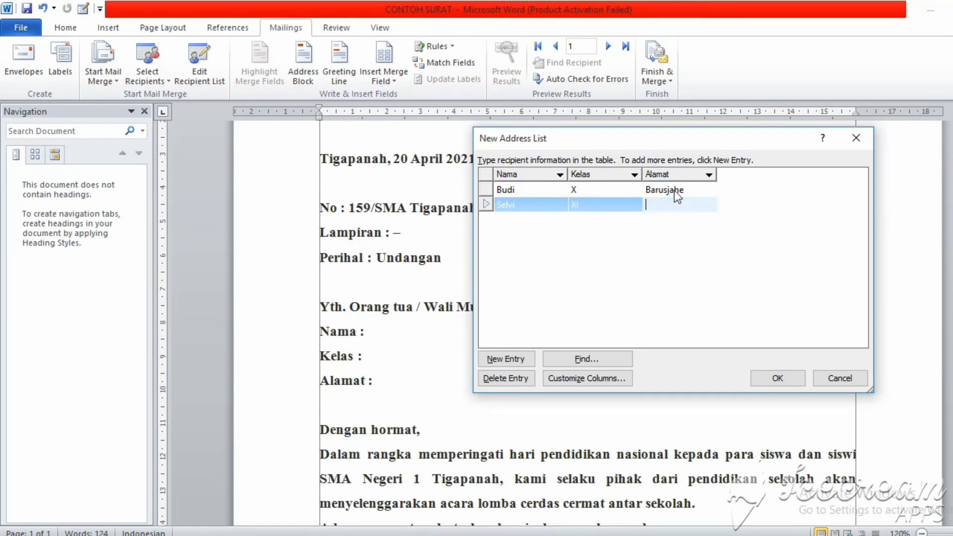
type("Tigapamah")
key("BackSpace")
key("BackSpace")
key("BackSpace")
type("nah")
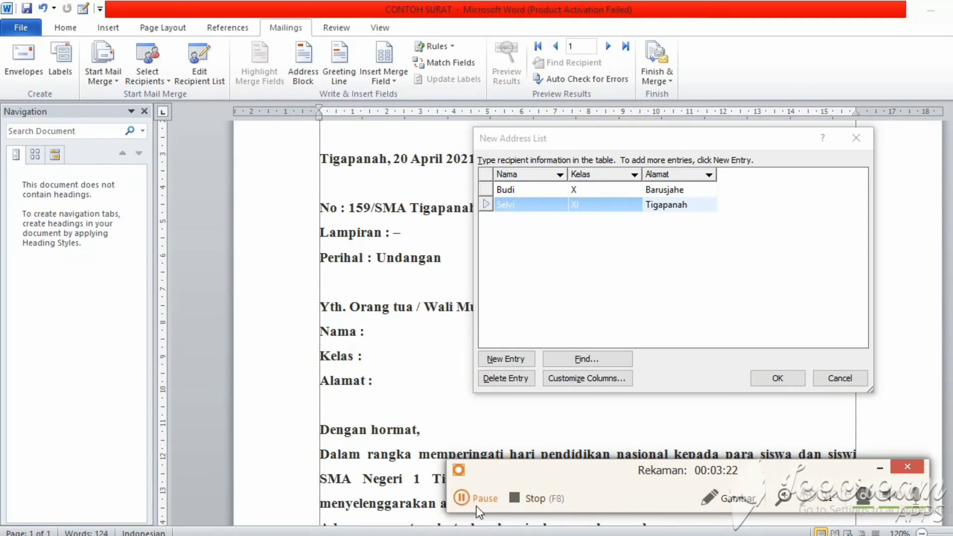
left_click(476, 505)
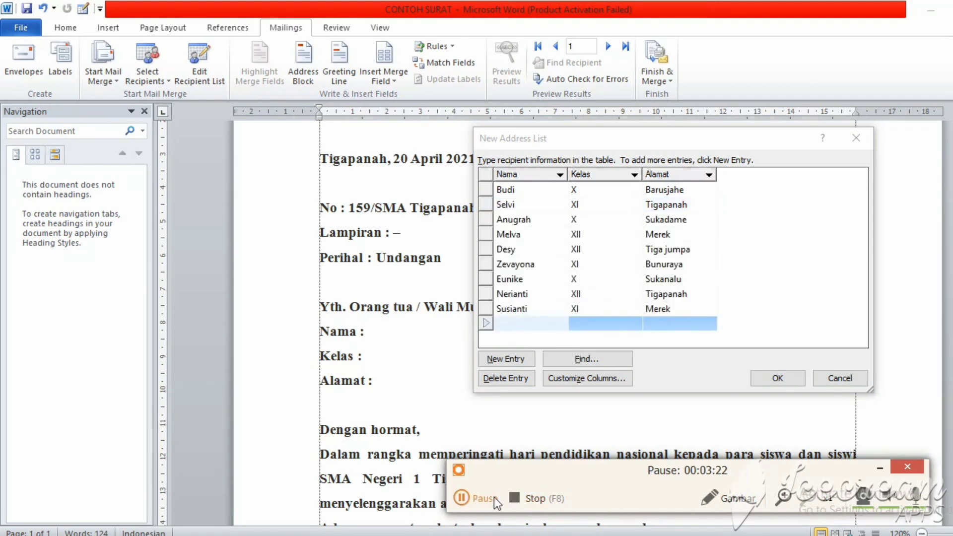
left_click(494, 496)
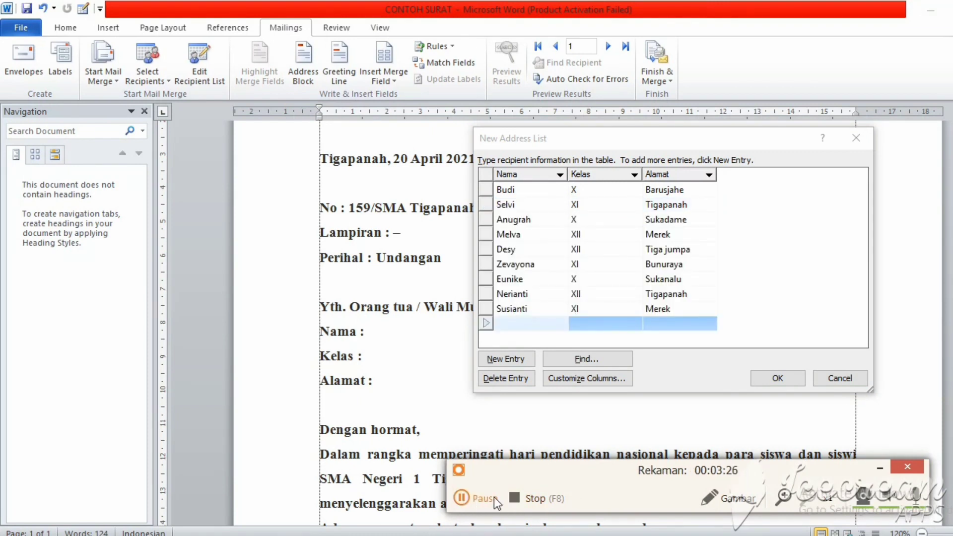
Step: Fill in the empty last entry of the address list with the student's name, Kelas XII and the student's address
left_click(512, 324)
type("Ro")
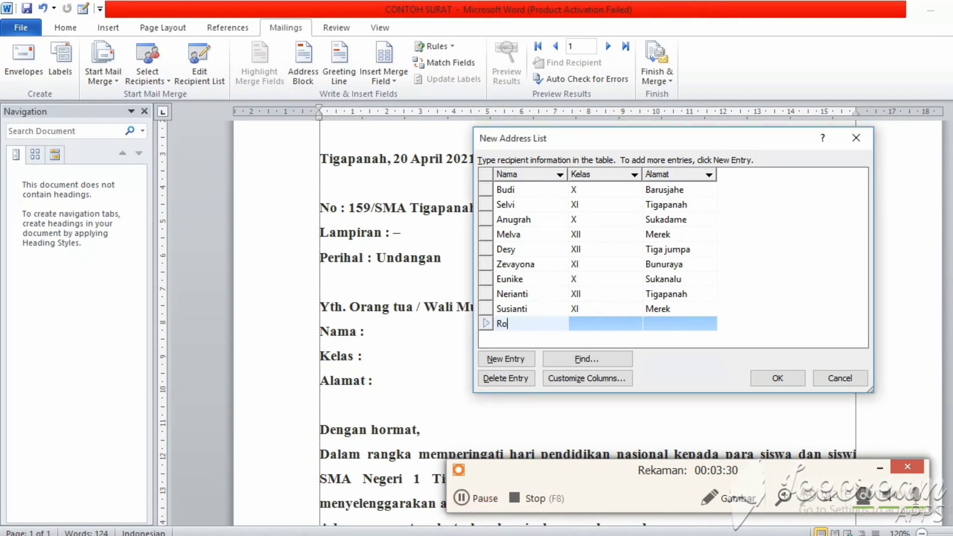
type("sayanti")
left_click(512, 327)
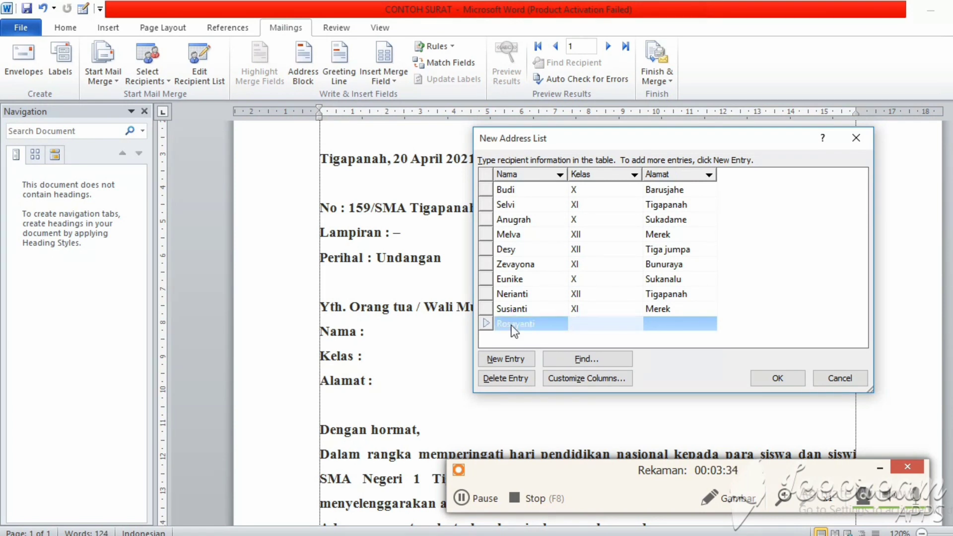
type("XII")
key("Tab")
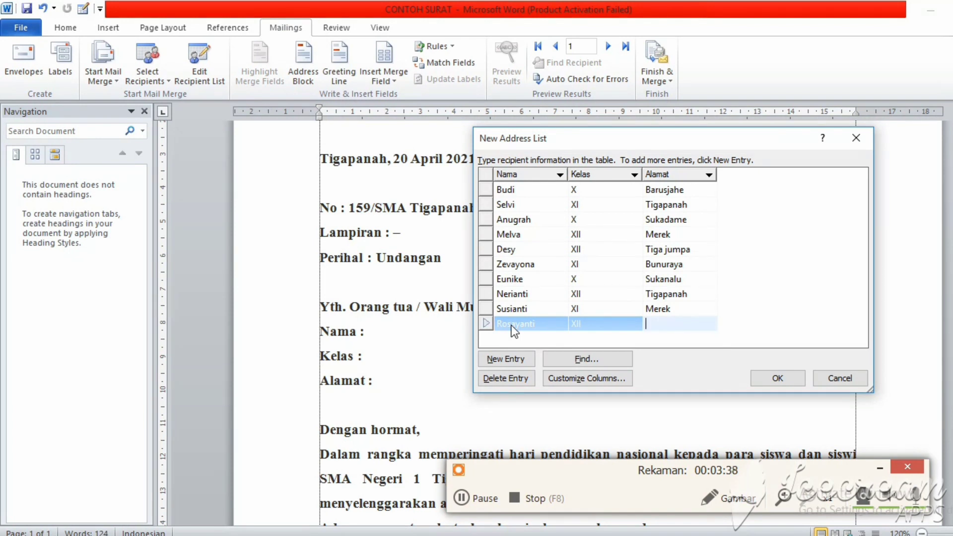
type("Barusjahe")
Step: Finish the address list, save it as Access in My Data Sources, and confirm OLE DB Database Files as the data source
left_click(776, 381)
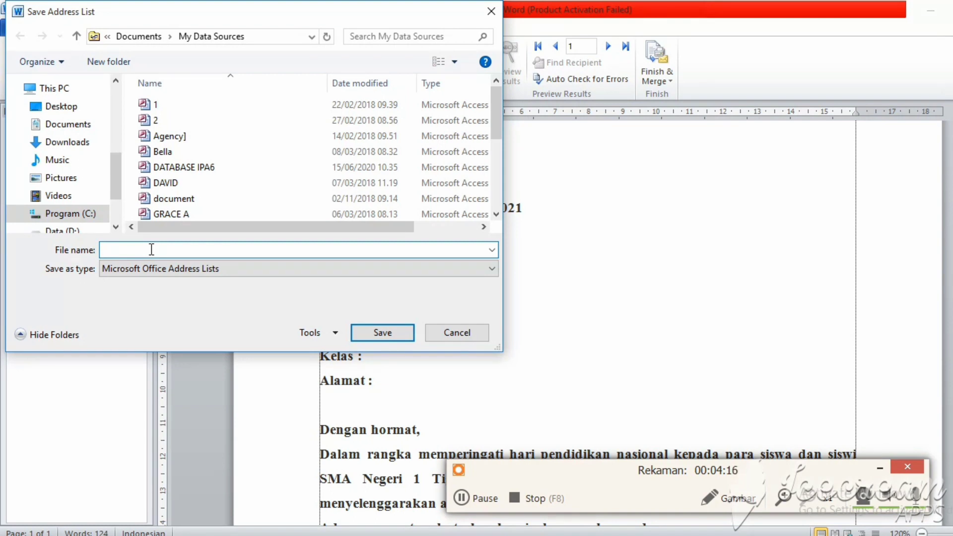
type("Acccess")
left_click_drag(123, 250, 119, 250)
key("BackSpace")
left_click(375, 330)
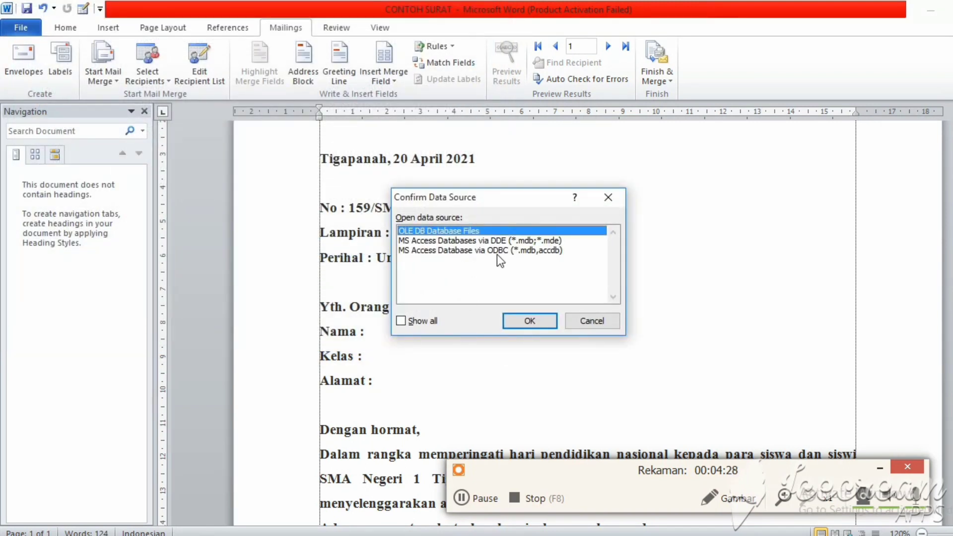
left_click(529, 322)
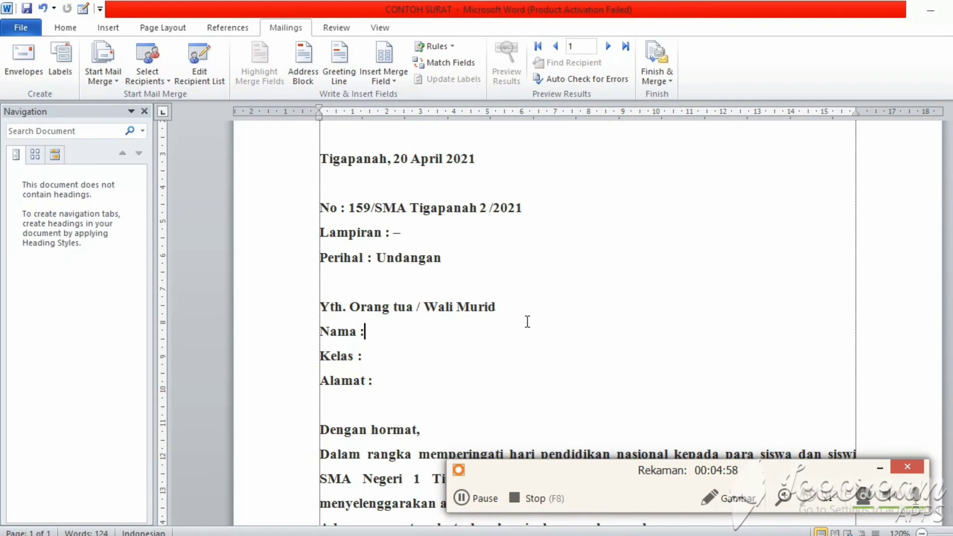
left_click(535, 499)
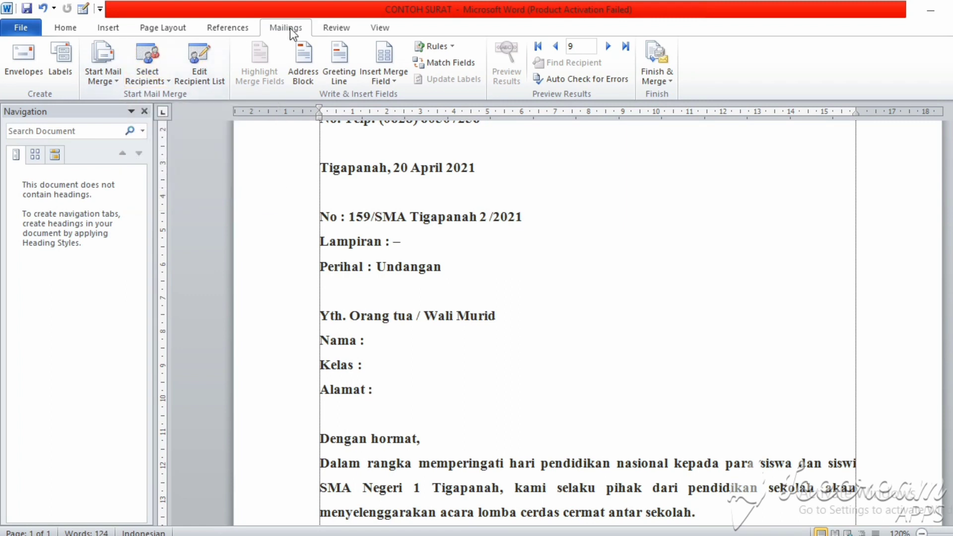
Step: Use the existing recipient list Access from Documents > My Data Sources, opened as OLE DB Database Files
left_click(157, 79)
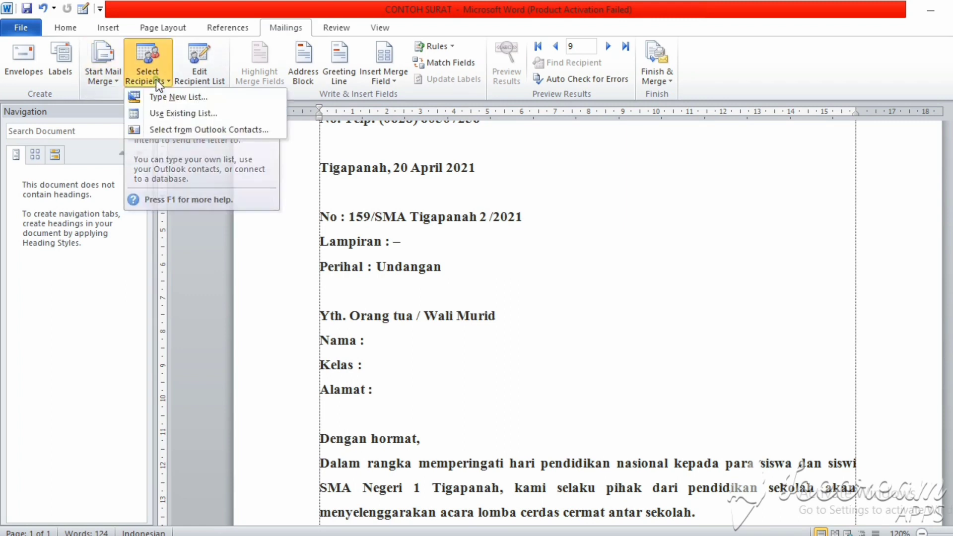
left_click(169, 114)
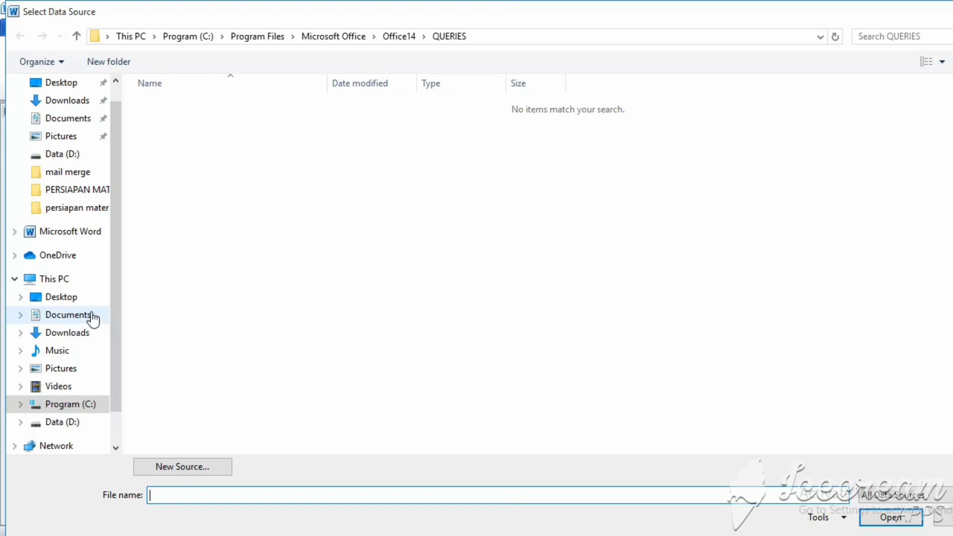
left_click(70, 317)
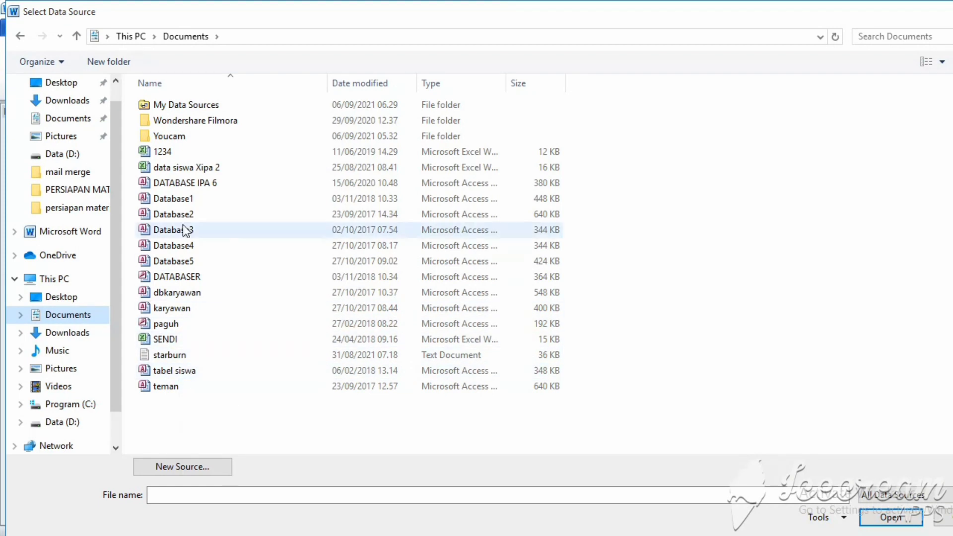
left_click(190, 107)
double_click(190, 107)
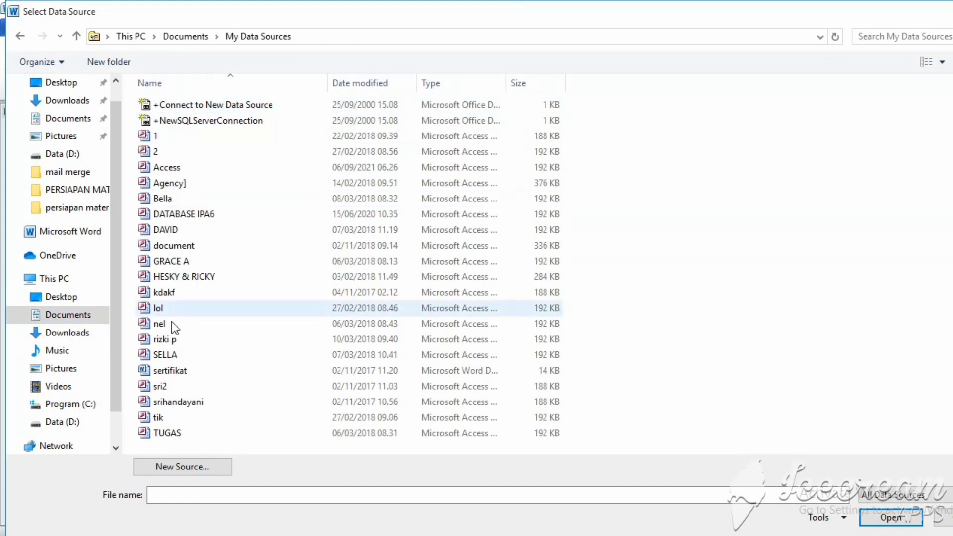
left_click(172, 169)
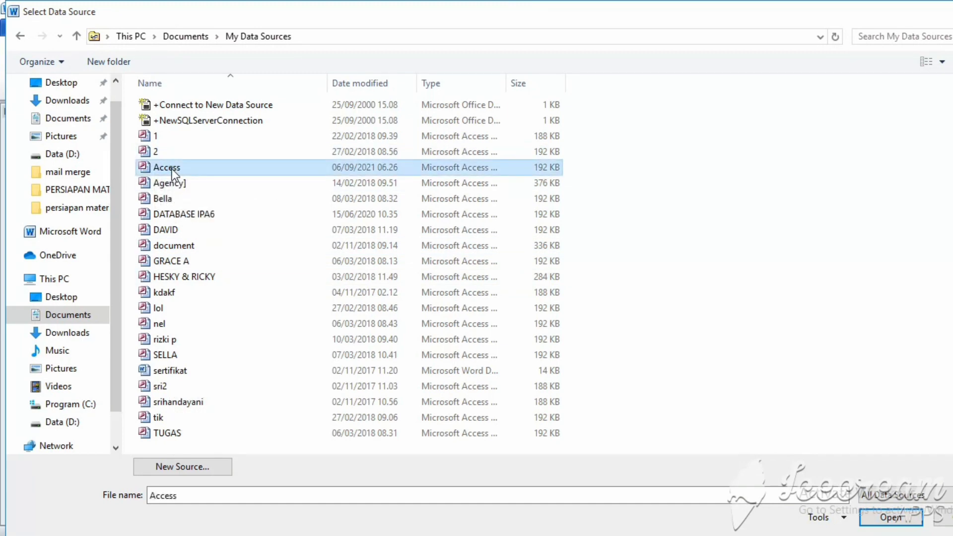
double_click(172, 168)
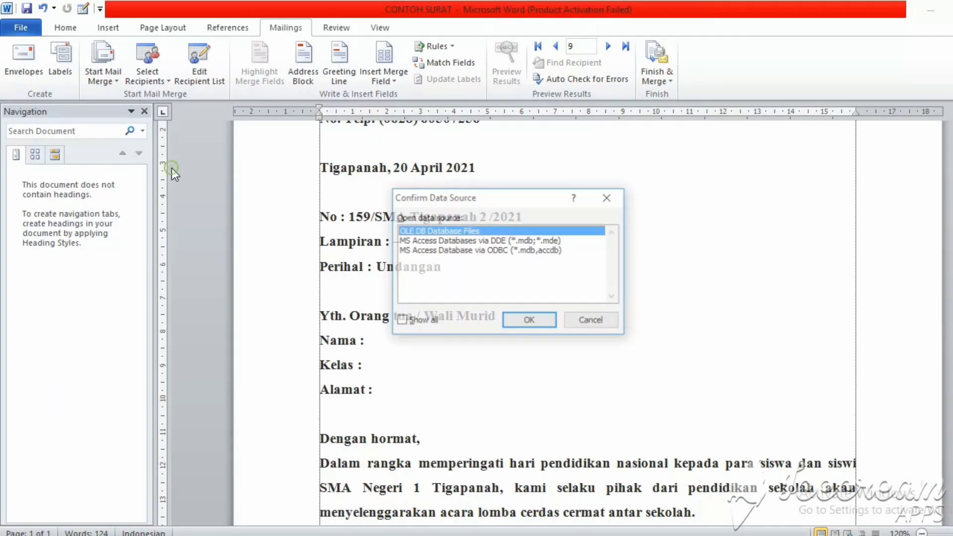
left_click(540, 323)
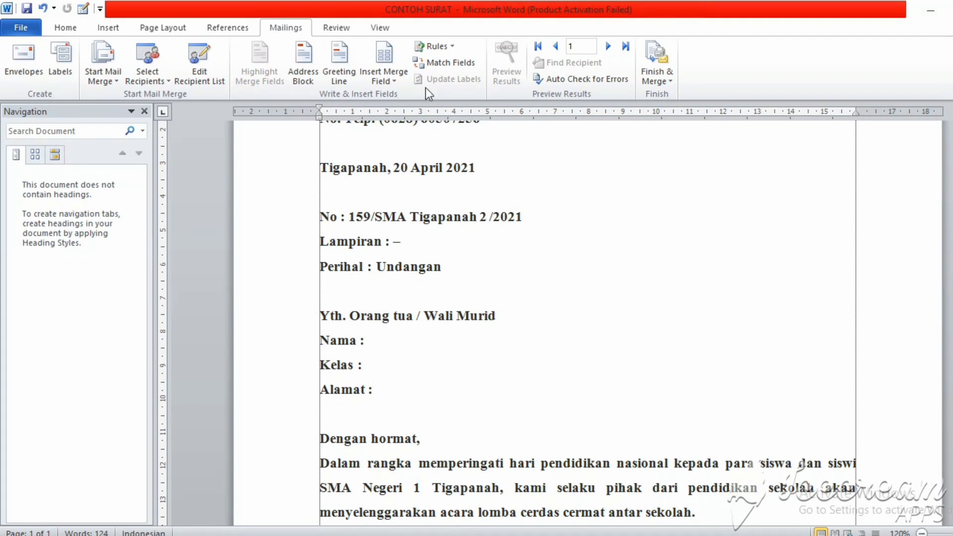
Step: Insert the Nama merge field after "Nama :" in the letter's recipient block
left_click_drag(395, 319, 389, 344)
left_click(389, 344)
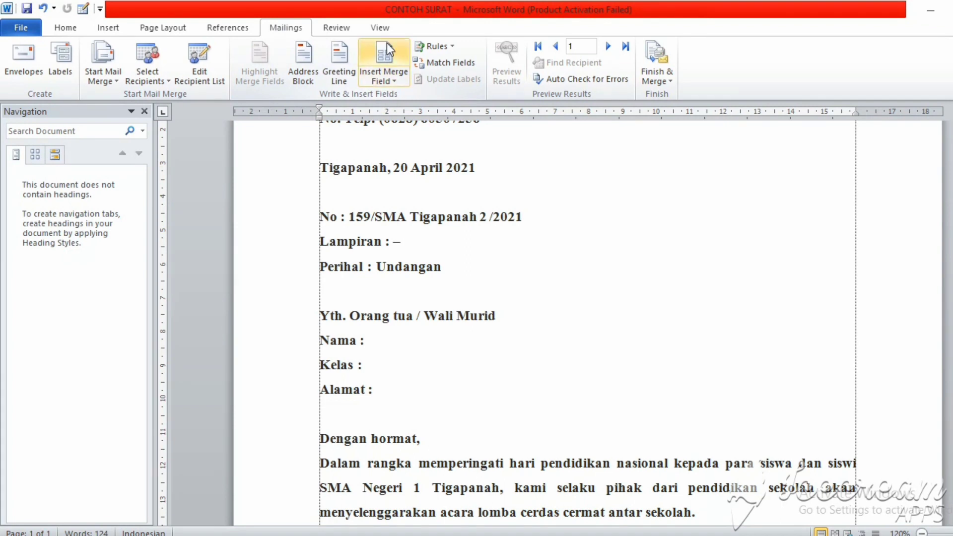
left_click(395, 79)
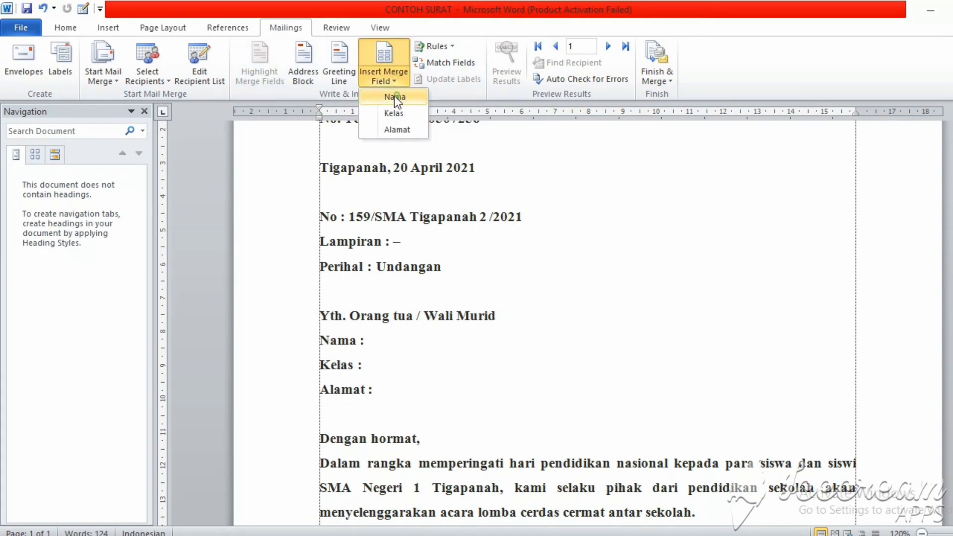
left_click(394, 97)
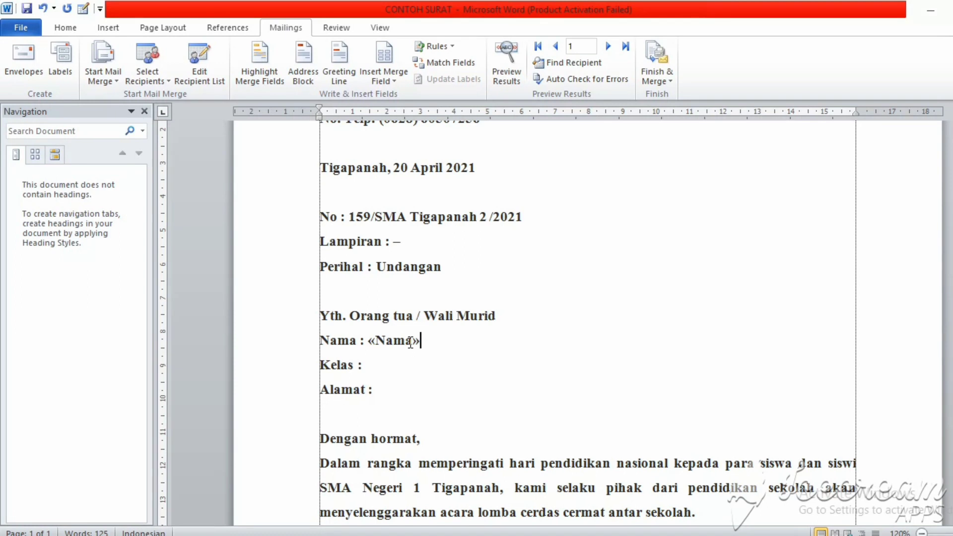
Step: Insert the Kelas merge field after "Kelas :" and the Alamat merge field after "Alamat :"
left_click(394, 367)
left_click(392, 77)
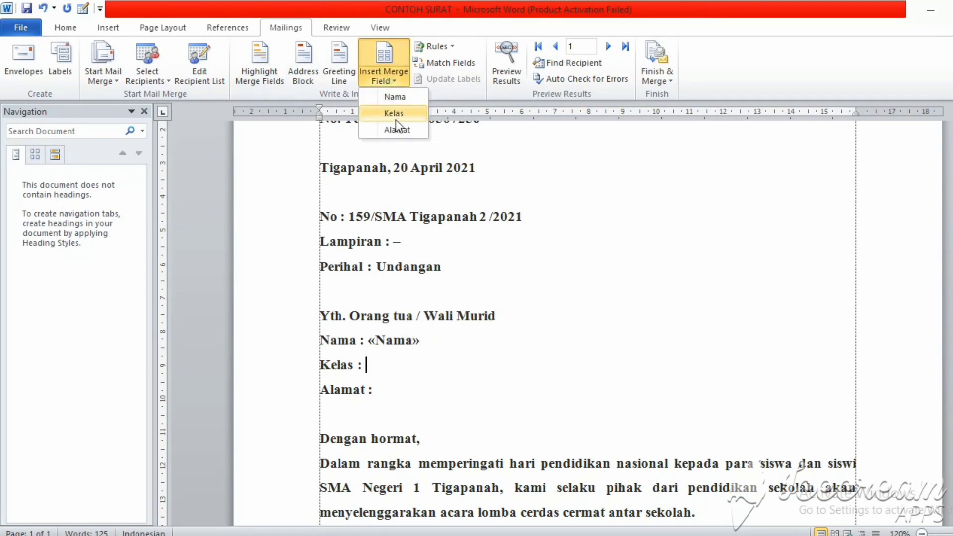
left_click(398, 116)
left_click(398, 391)
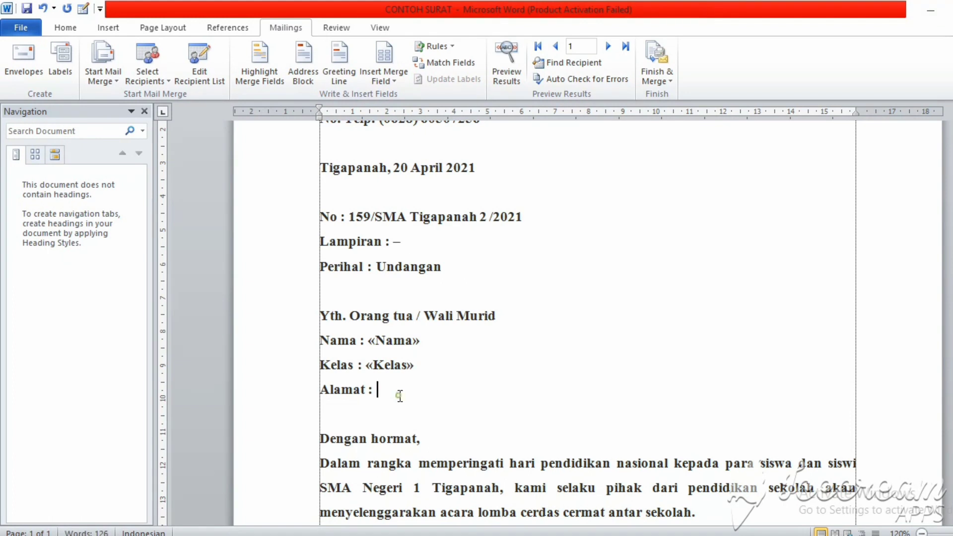
left_click(398, 82)
left_click(397, 128)
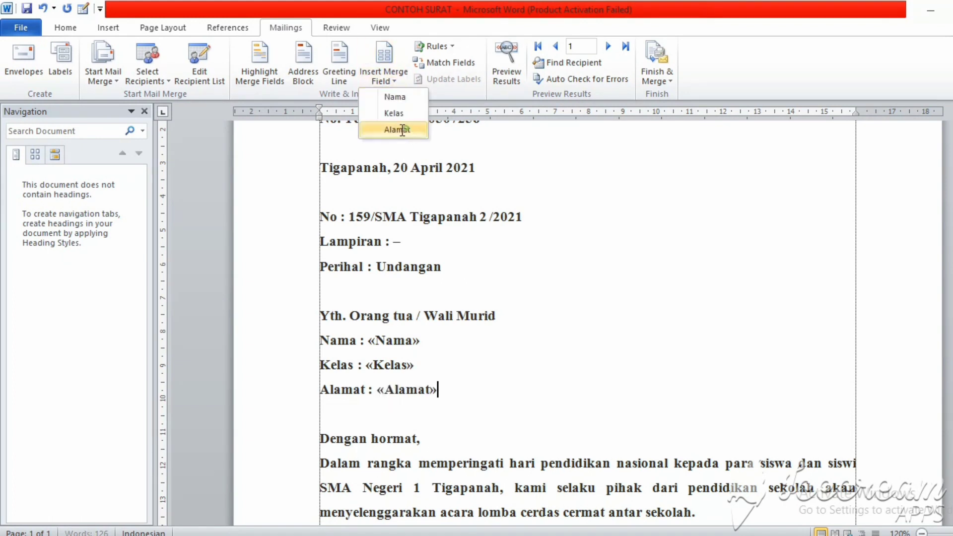
left_click(525, 332)
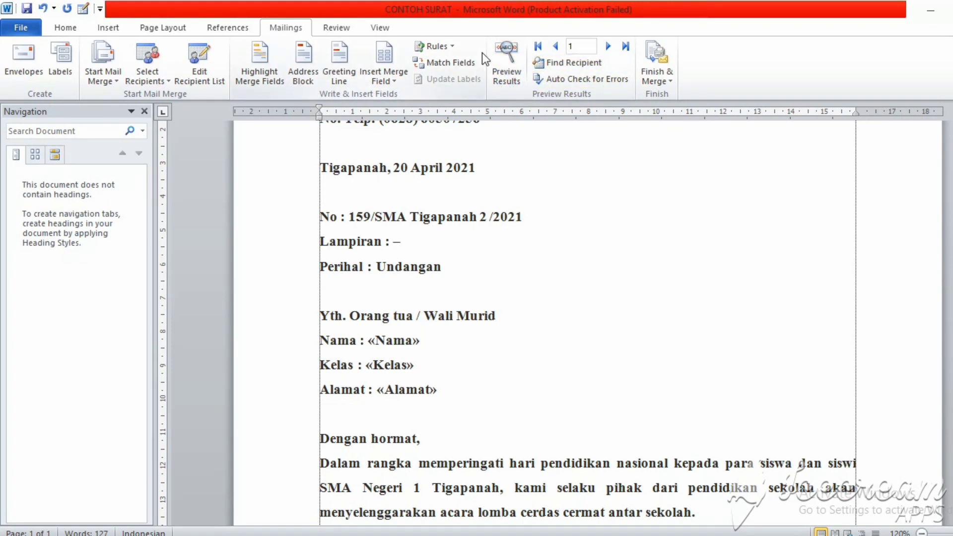
Step: Preview the merge results and look through the whole letter for the first recipient
left_click(505, 64)
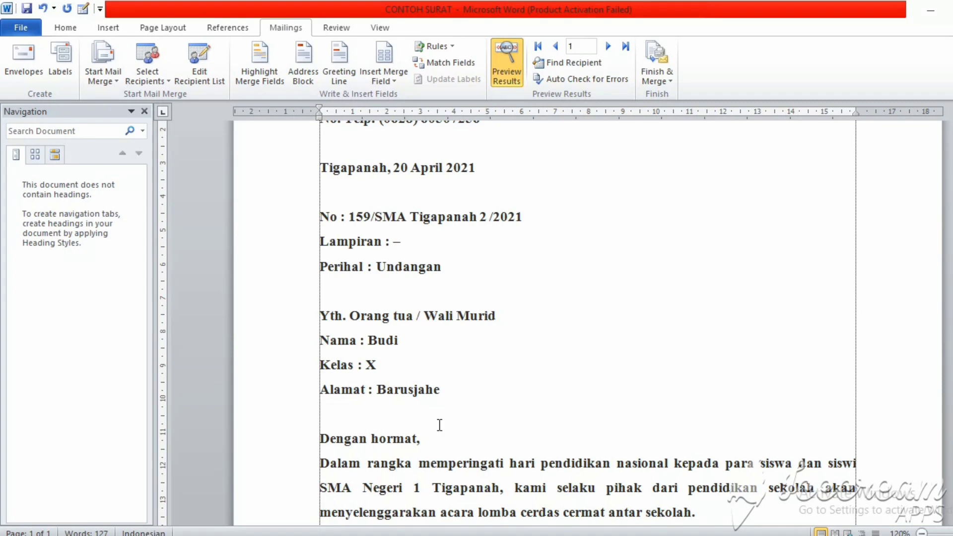
scroll(457, 270, "down", 6)
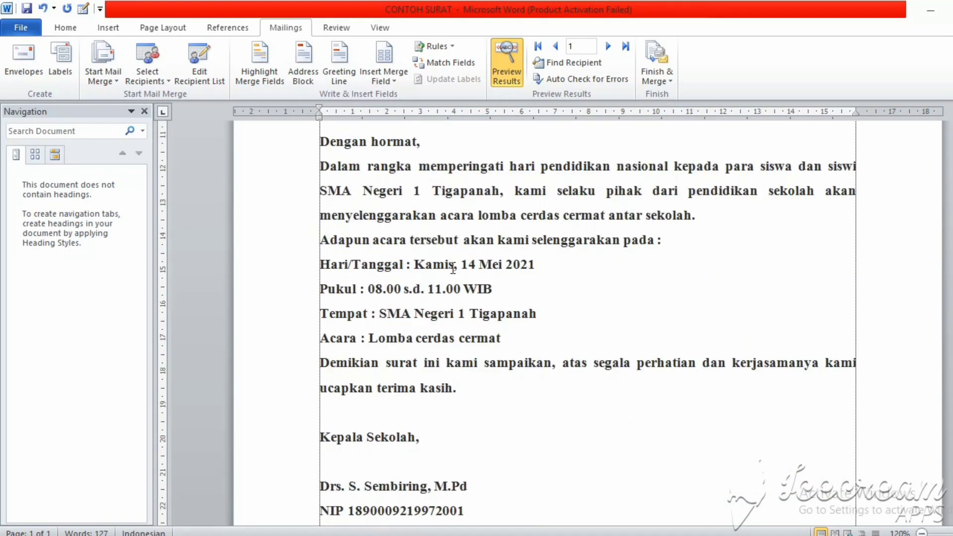
scroll(453, 269, "down", 2)
scroll(445, 266, "up", 7)
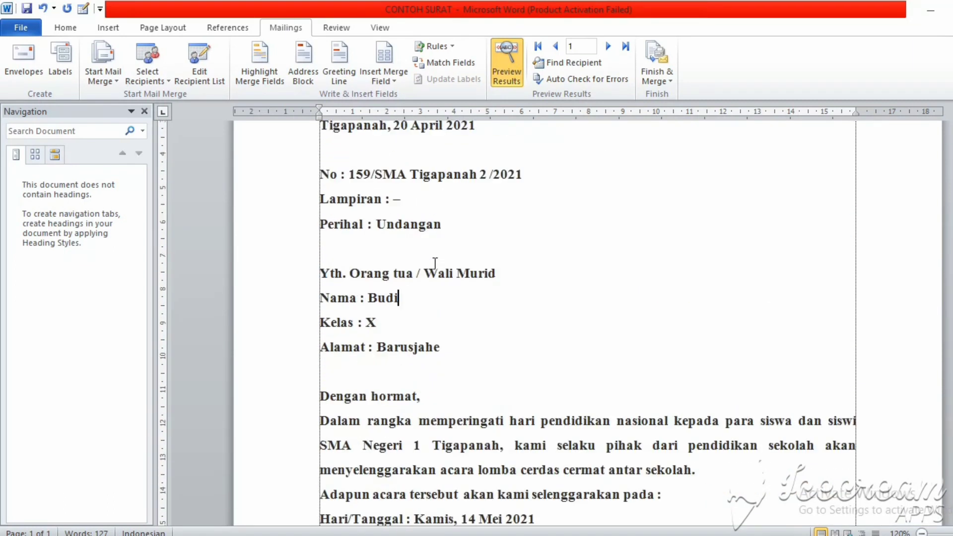
scroll(435, 263, "up", 3)
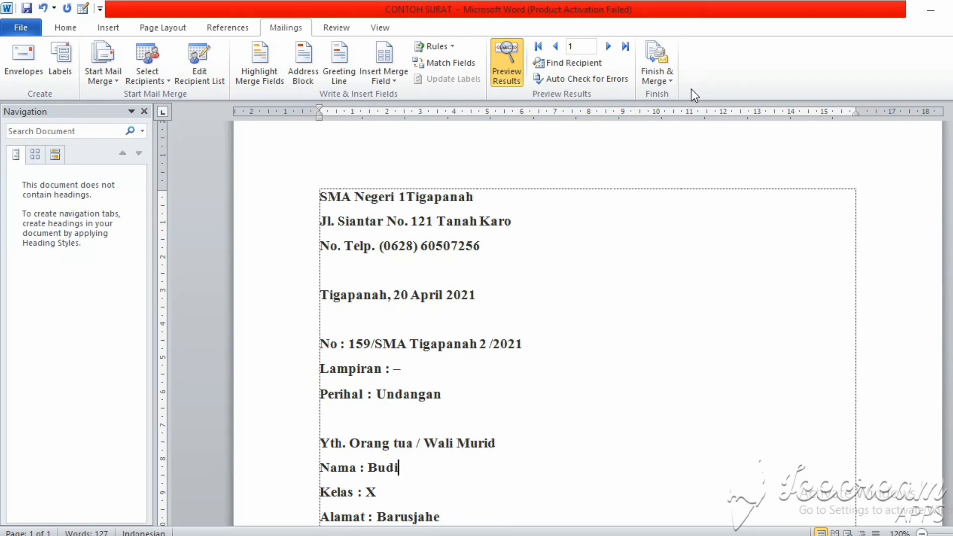
Step: Finish the mail merge by merging all records into a new document of individual letters
left_click(668, 74)
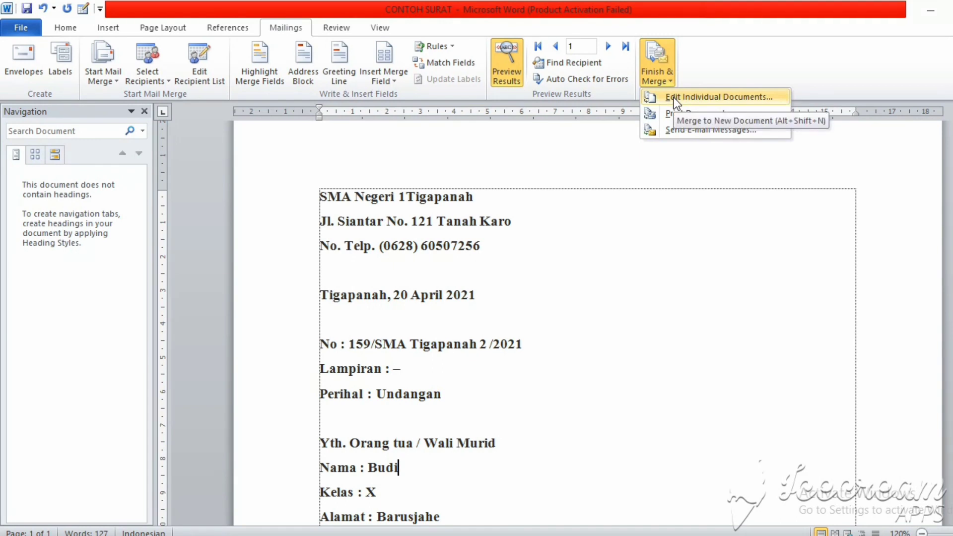
left_click(674, 98)
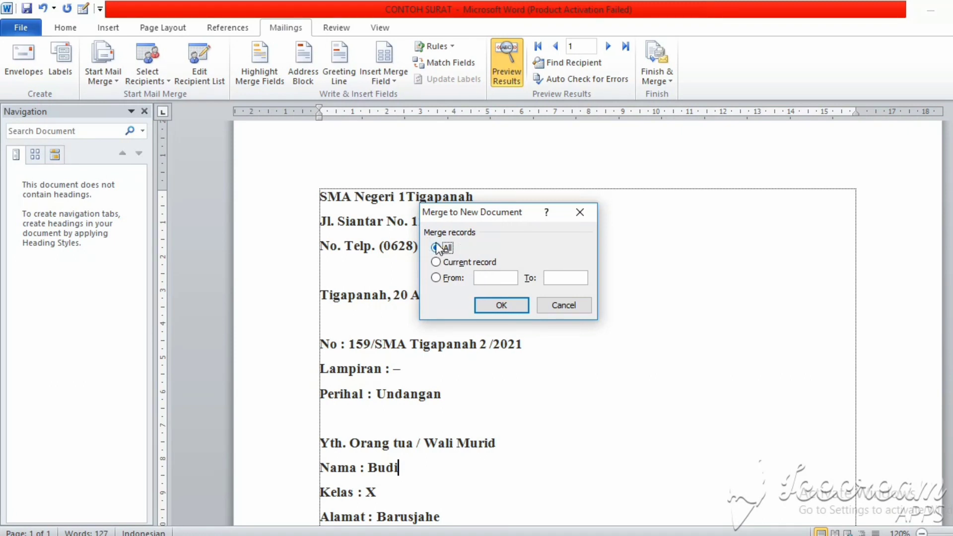
left_click(489, 305)
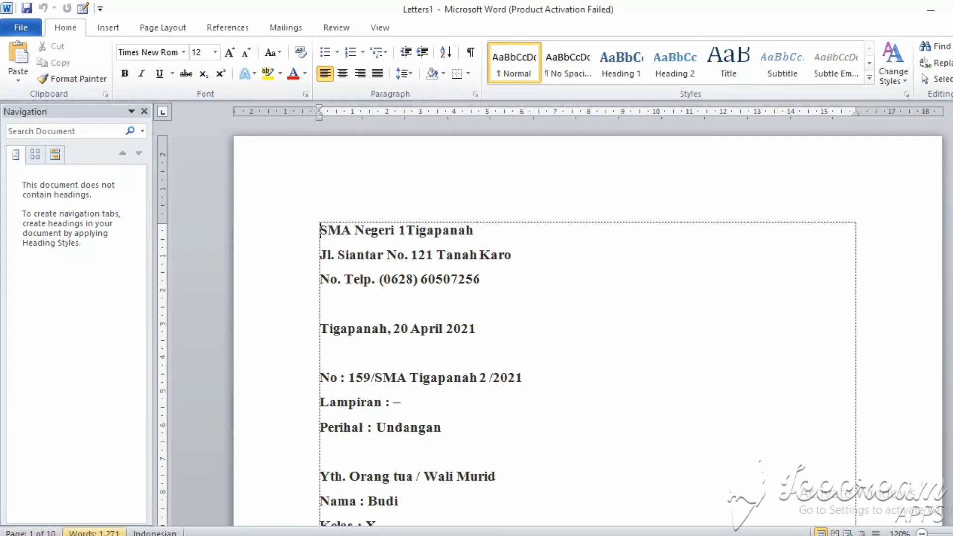
Step: Look through all the merged letters to check the Nama, Kelas and Alamat details on each one
left_click(592, 311)
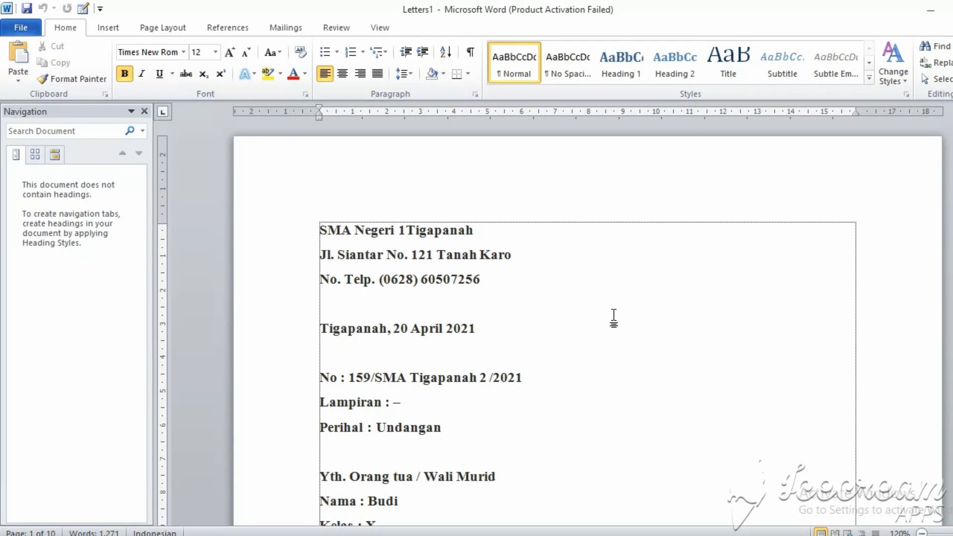
scroll(606, 313, "down", 12)
scroll(611, 318, "down", 10)
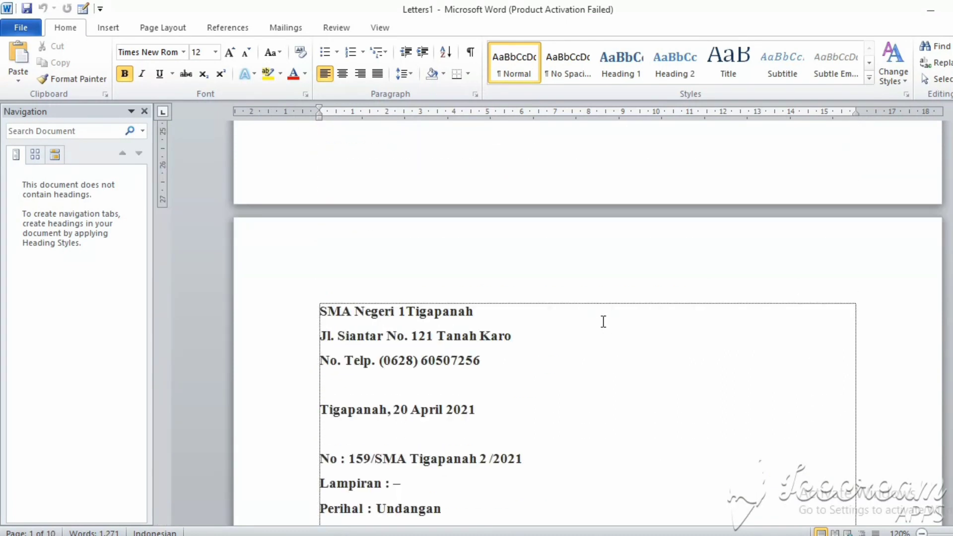
scroll(604, 323, "down", 15)
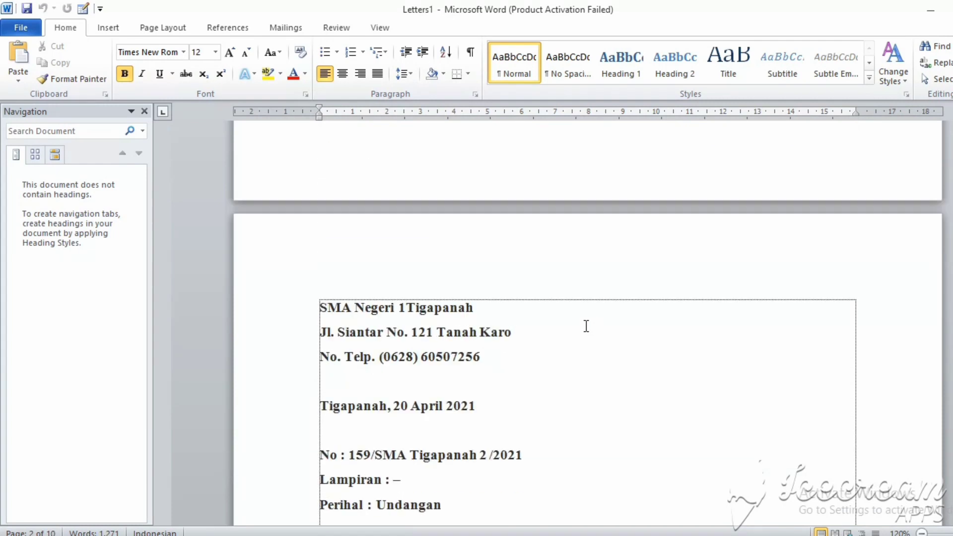
scroll(560, 320, "down", 8)
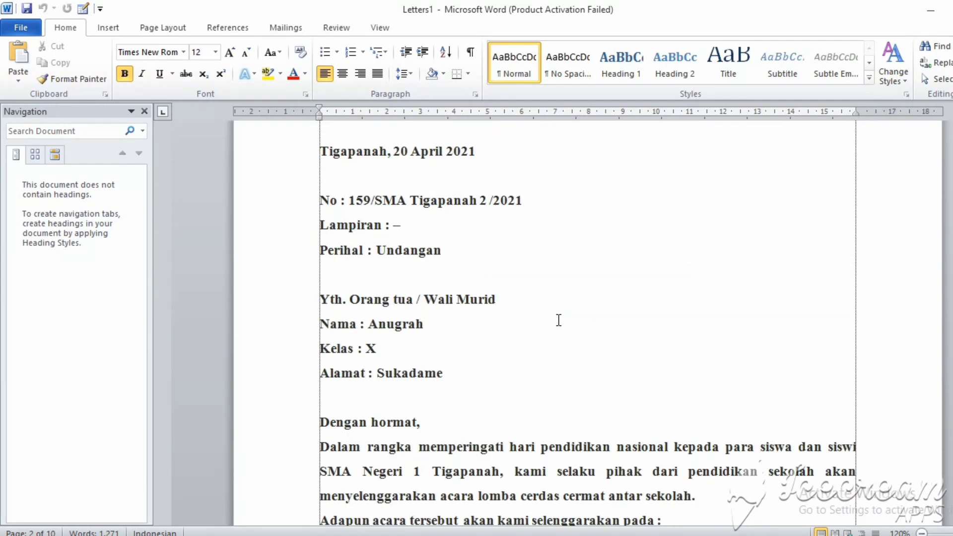
scroll(559, 321, "down", 18)
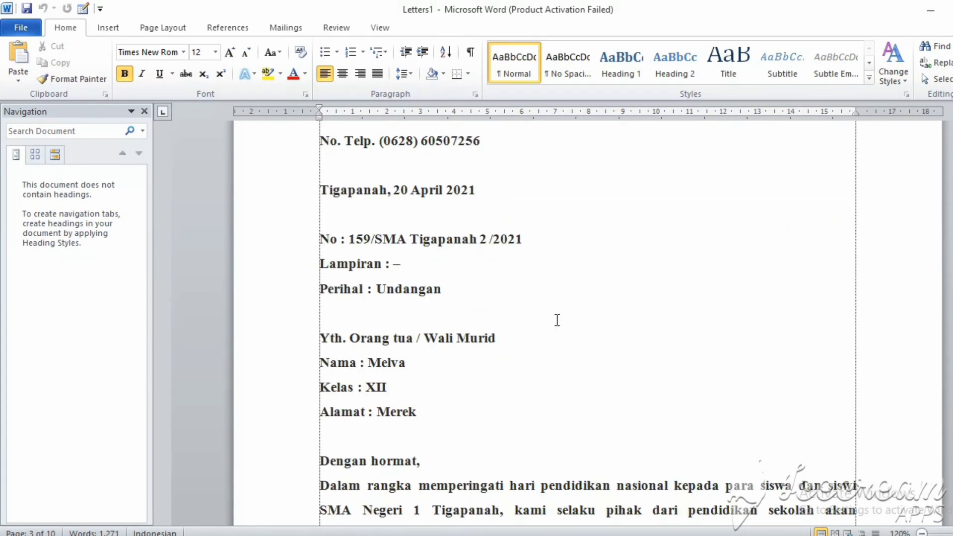
scroll(557, 320, "down", 20)
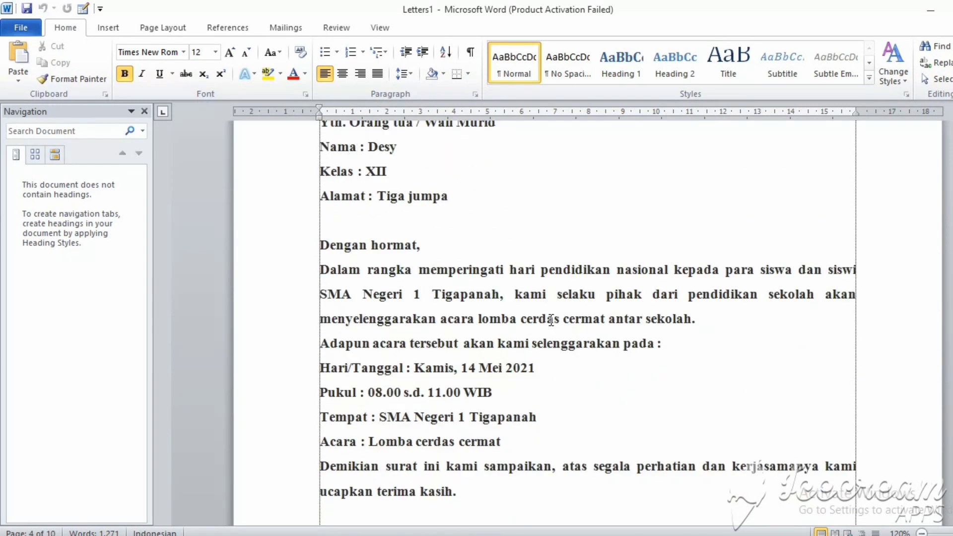
scroll(549, 320, "down", 20)
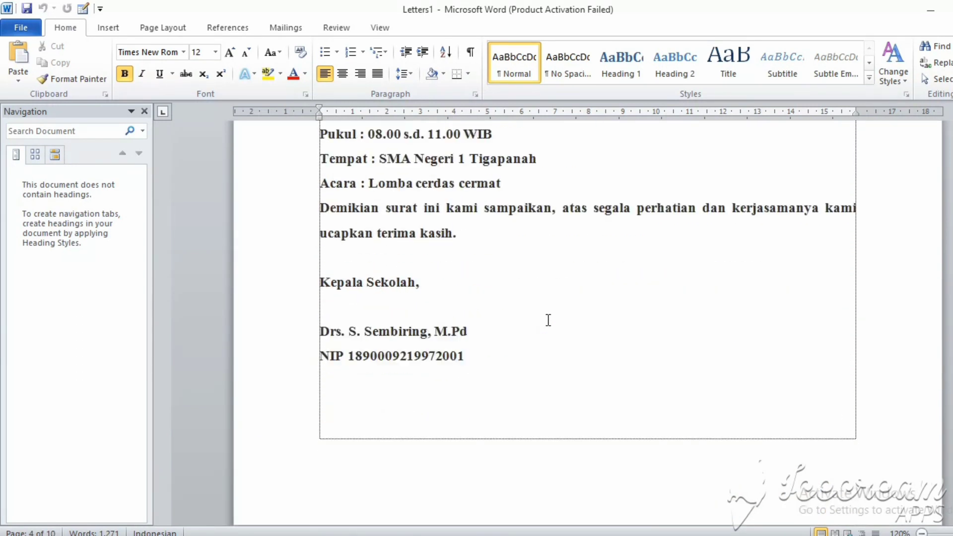
scroll(548, 320, "down", 20)
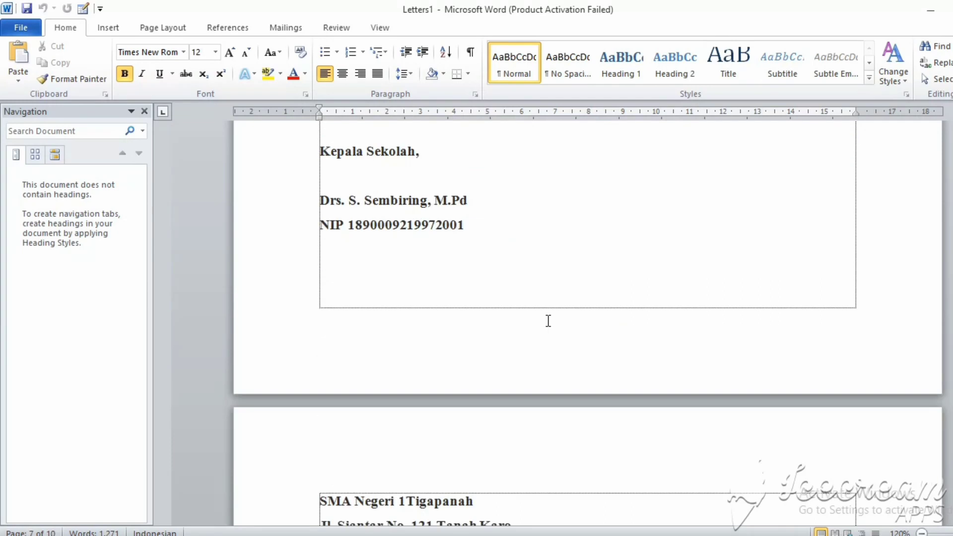
scroll(549, 320, "down", 20)
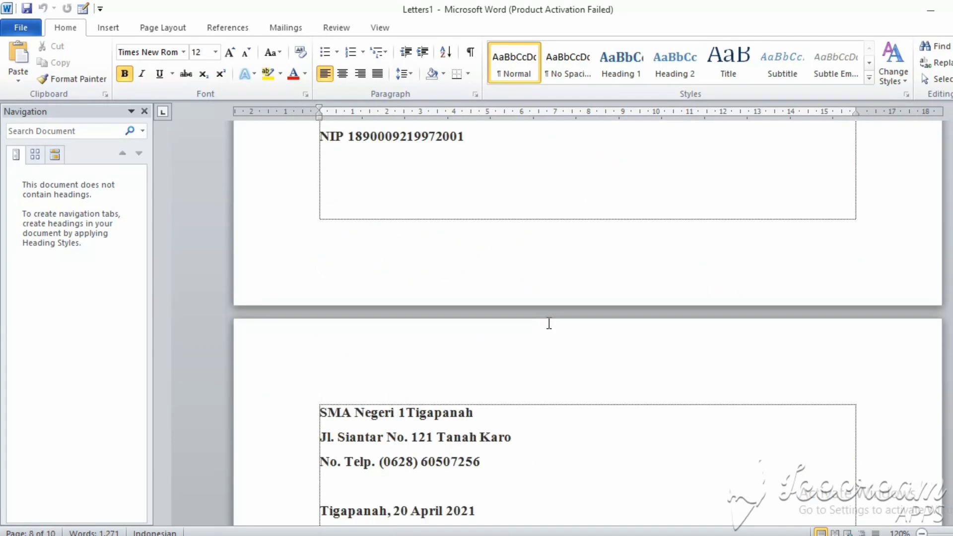
scroll(550, 323, "down", 20)
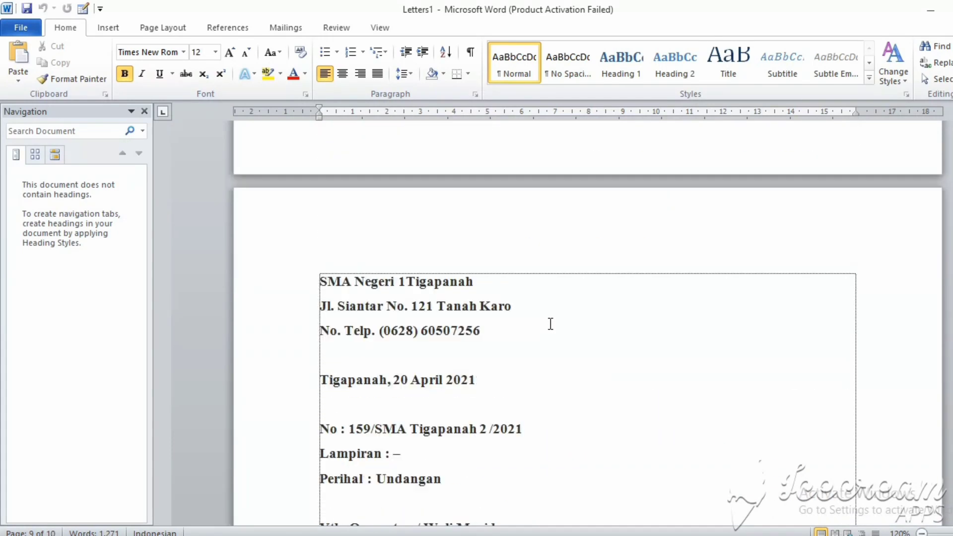
scroll(550, 324, "down", 10)
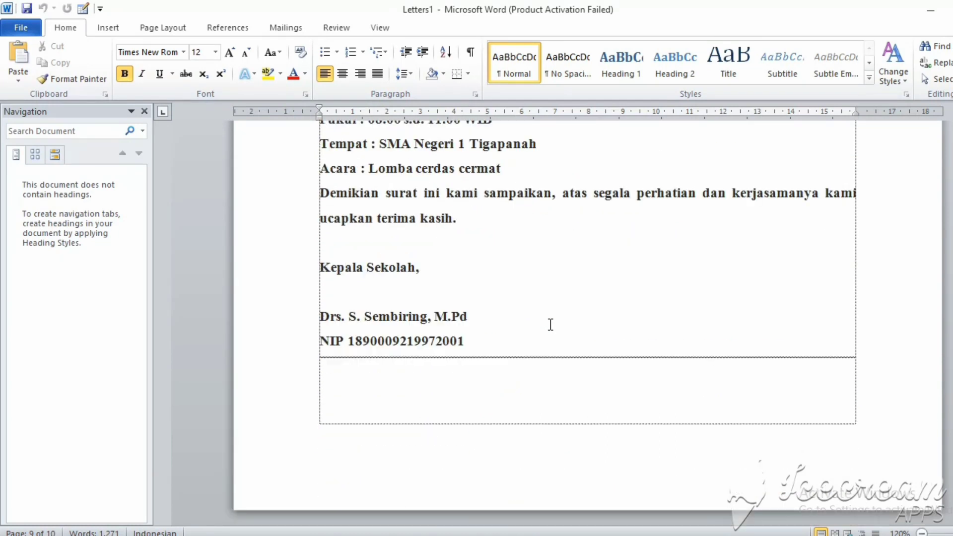
scroll(549, 324, "up", 20)
scroll(549, 324, "down", 20)
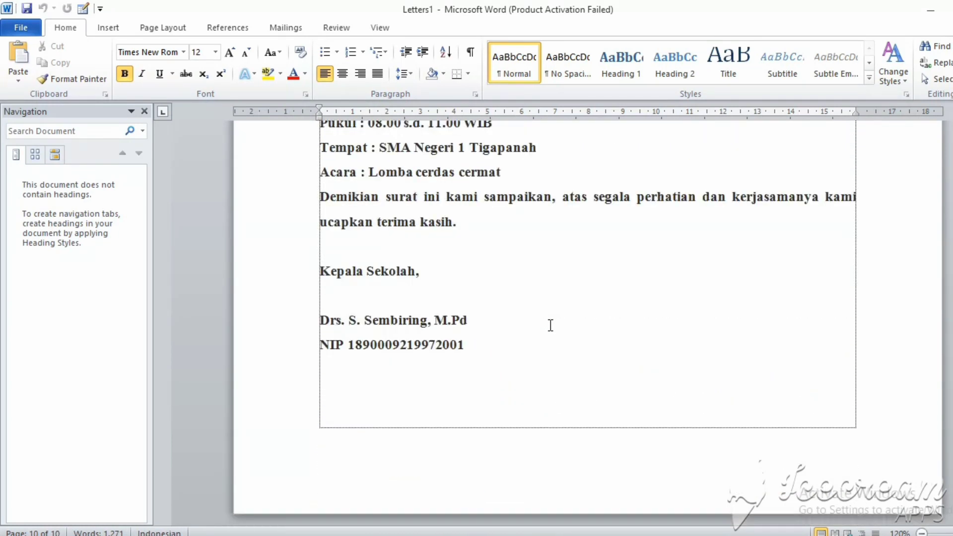
scroll(497, 199, "up", 9)
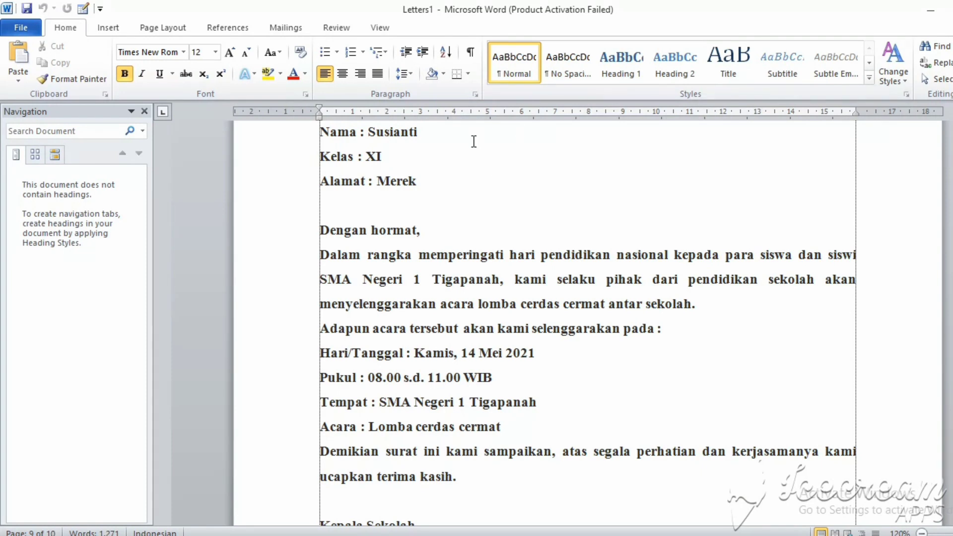
left_click(475, 217)
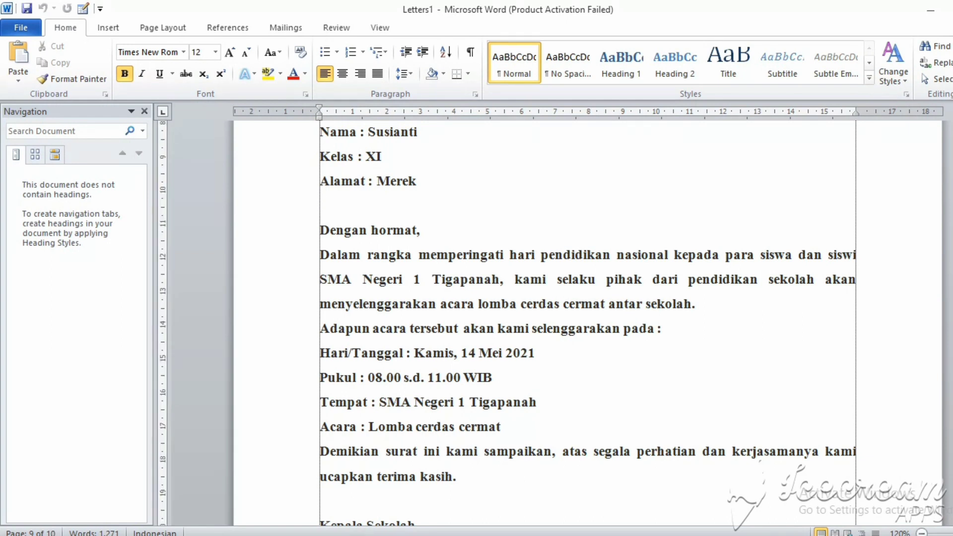